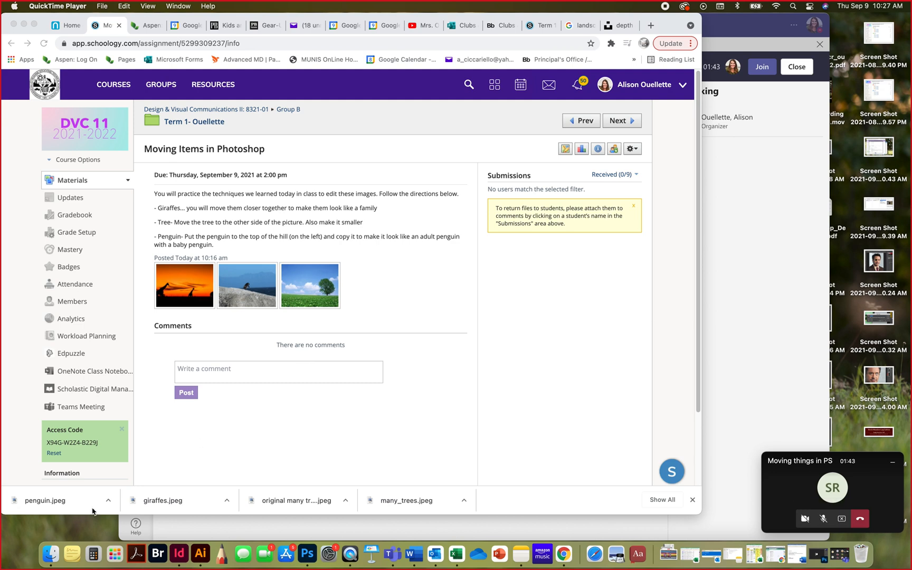
- Open giraffes.jpeg from the 03_Photoshop Retouching folder in Photoshop and dismiss the crop frame
{"action": "left_click", "coordinate": [51, 553]}
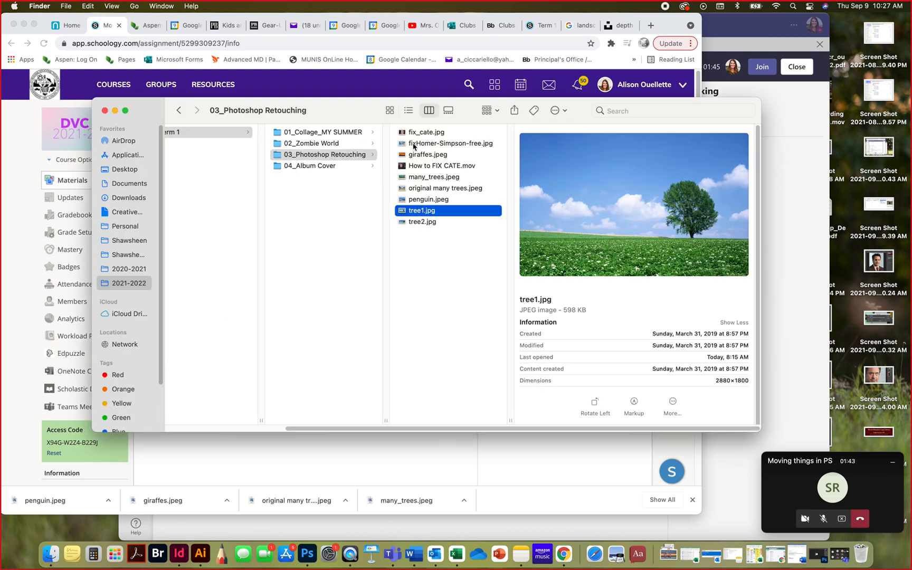
{"action": "left_click", "coordinate": [418, 156]}
{"action": "left_click_drag", "start_coordinate": [422, 157], "coordinate": [317, 546]}
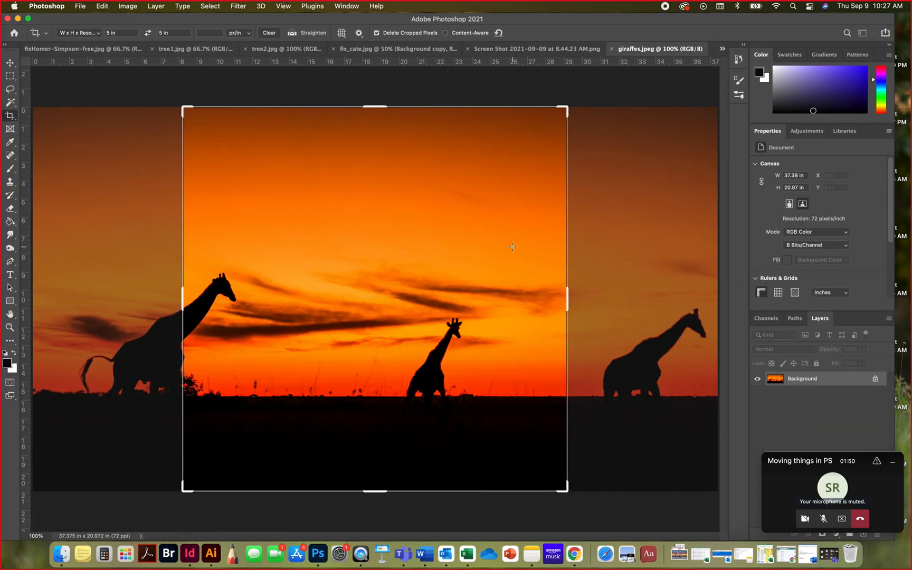
{"action": "key", "text": "Escape"}
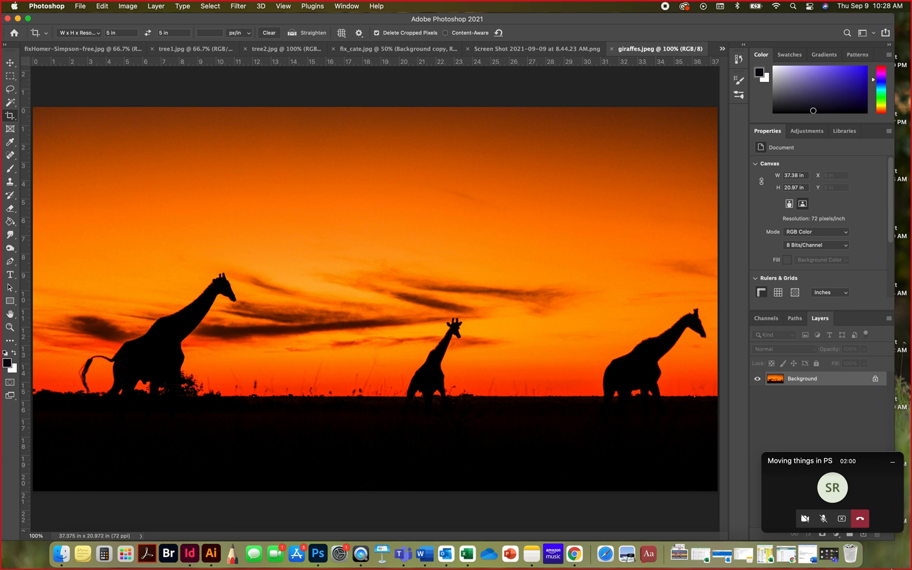
- Move the meeting window clear of the layer list and duplicate the Background layer as Background copy
{"action": "left_click_drag", "start_coordinate": [787, 464], "coordinate": [897, 505]}
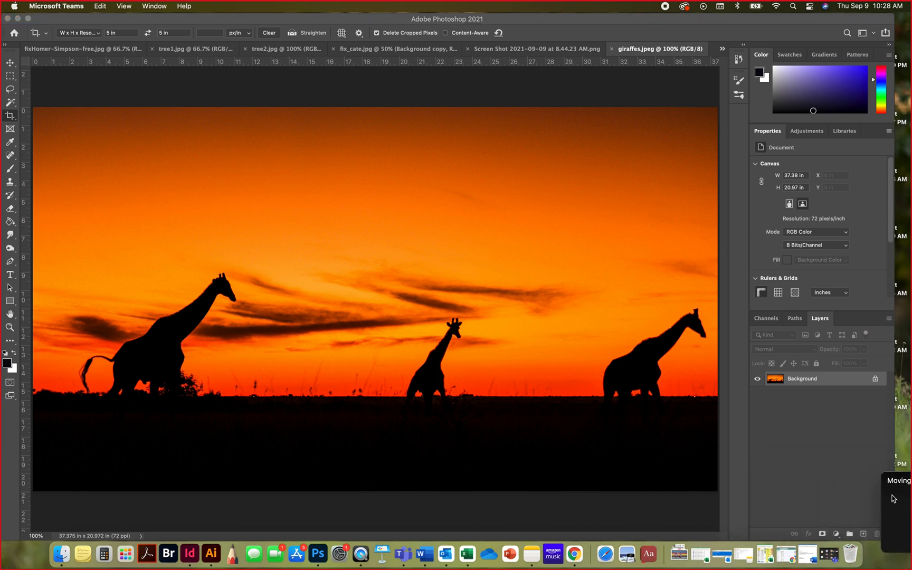
{"action": "right_click", "coordinate": [818, 382]}
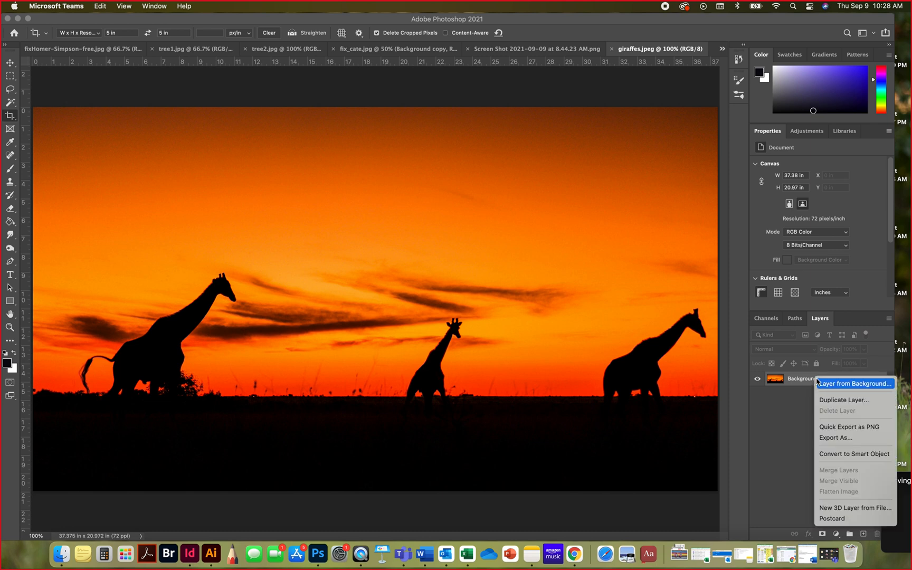
{"action": "left_click", "coordinate": [845, 400]}
{"action": "left_click", "coordinate": [538, 251]}
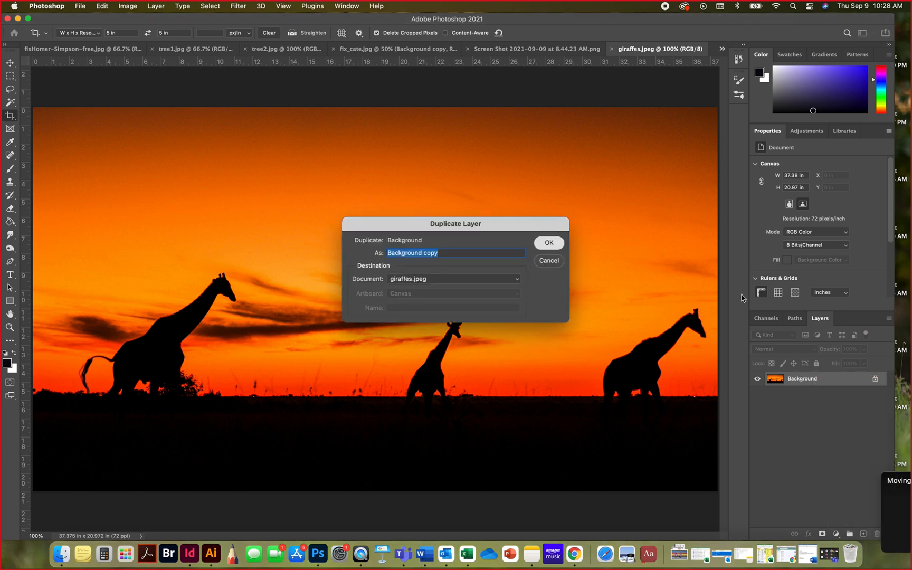
{"action": "left_click", "coordinate": [547, 243]}
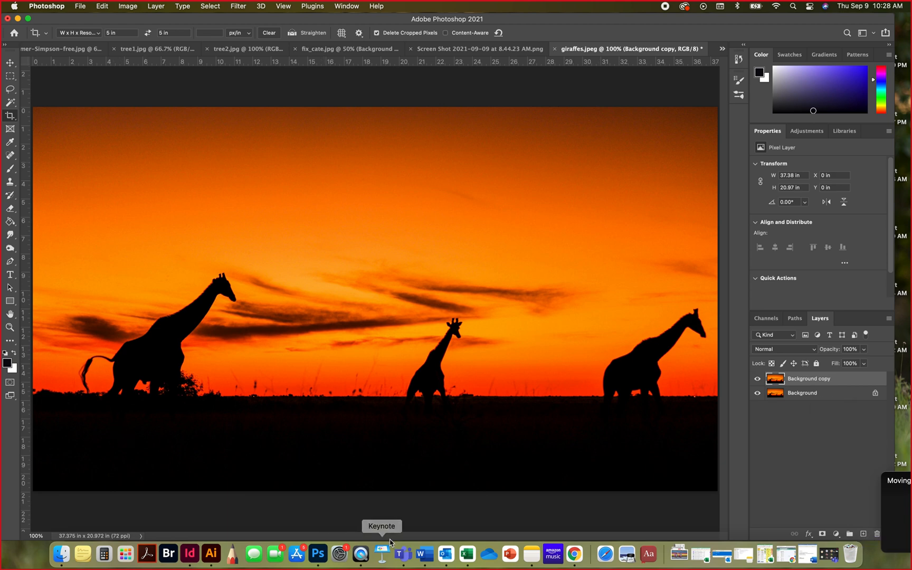
{"action": "left_click", "coordinate": [574, 553]}
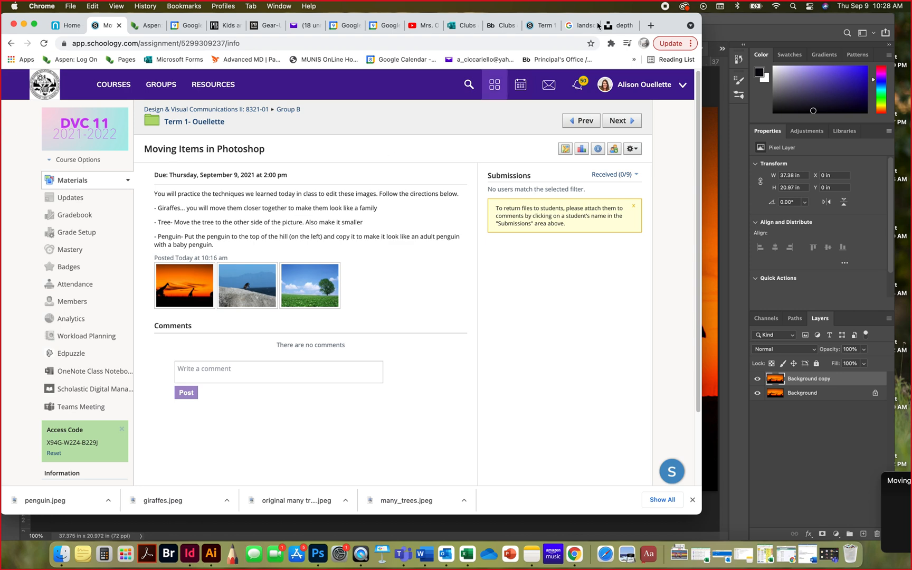
{"action": "left_click", "coordinate": [745, 30]}
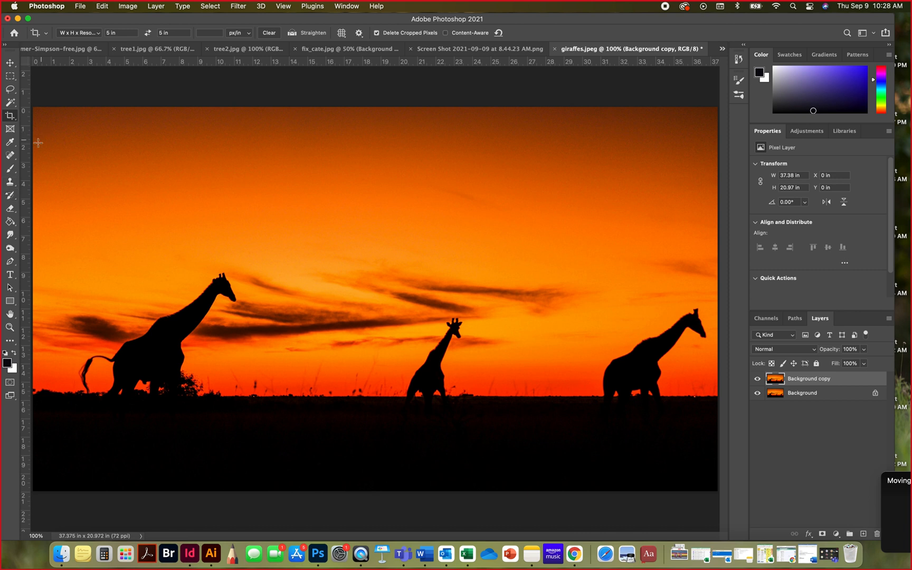
- Outline the middle giraffe loosely with the Content-Aware Move tool, about 4.6 in wide and 5.6 in high
{"action": "left_click", "coordinate": [10, 156]}
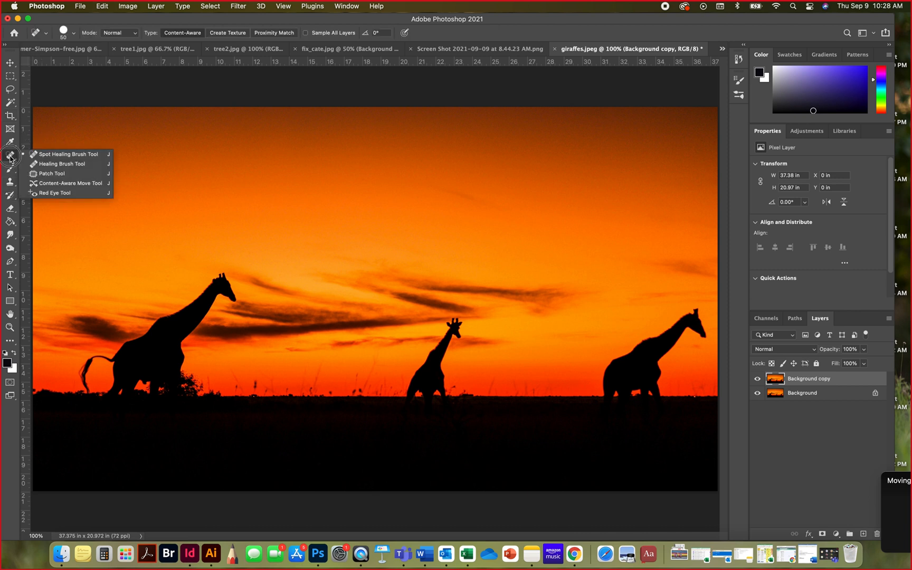
{"action": "left_click", "coordinate": [78, 185]}
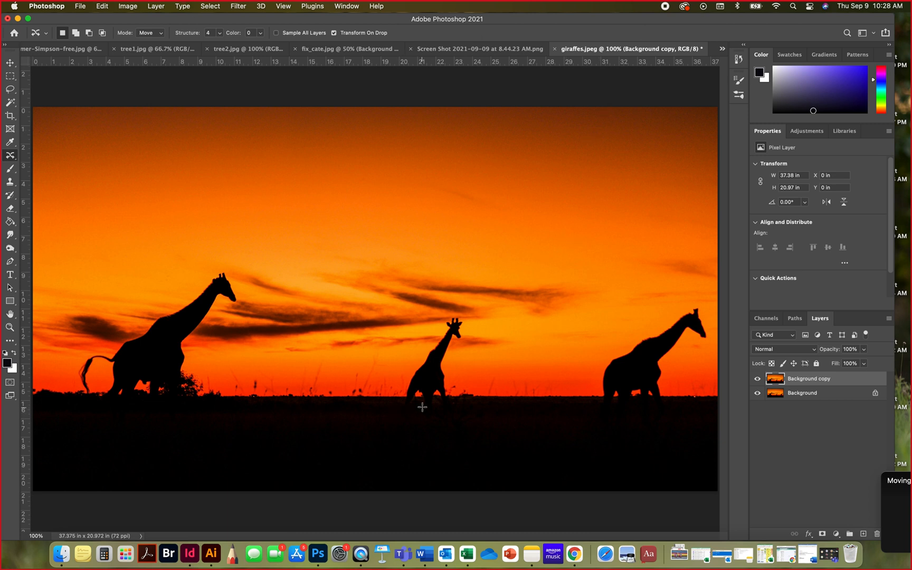
{"action": "mouse_move", "coordinate": [395, 400]}
{"action": "left_mouse_down"}
{"action": "mouse_move", "coordinate": [412, 339]}
{"action": "mouse_move", "coordinate": [443, 311]}
{"action": "mouse_move", "coordinate": [472, 307]}
{"action": "mouse_move", "coordinate": [458, 368]}
{"action": "mouse_move", "coordinate": [471, 385]}
{"action": "mouse_move", "coordinate": [467, 402]}
{"action": "mouse_move", "coordinate": [404, 407]}
{"action": "left_mouse_up"}
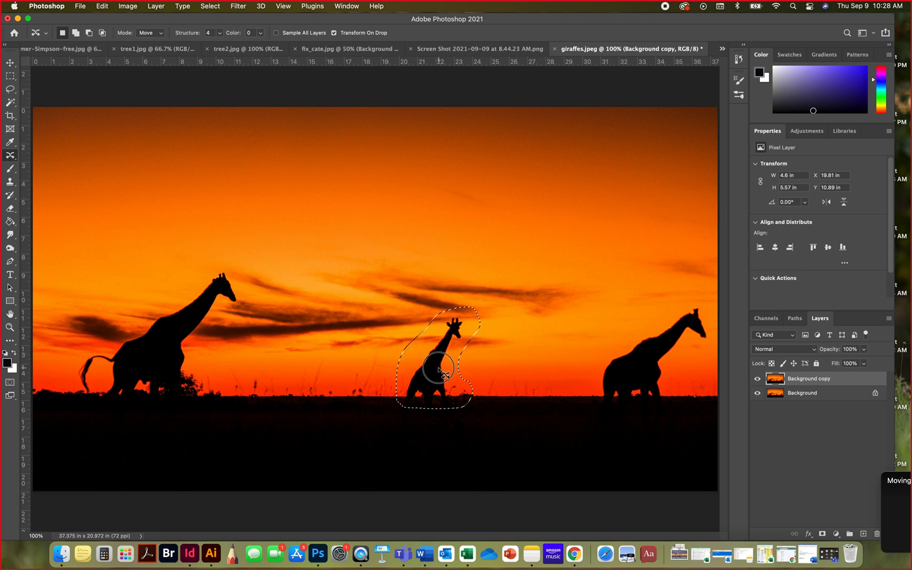
{"action": "left_click_drag", "start_coordinate": [442, 360], "coordinate": [234, 371]}
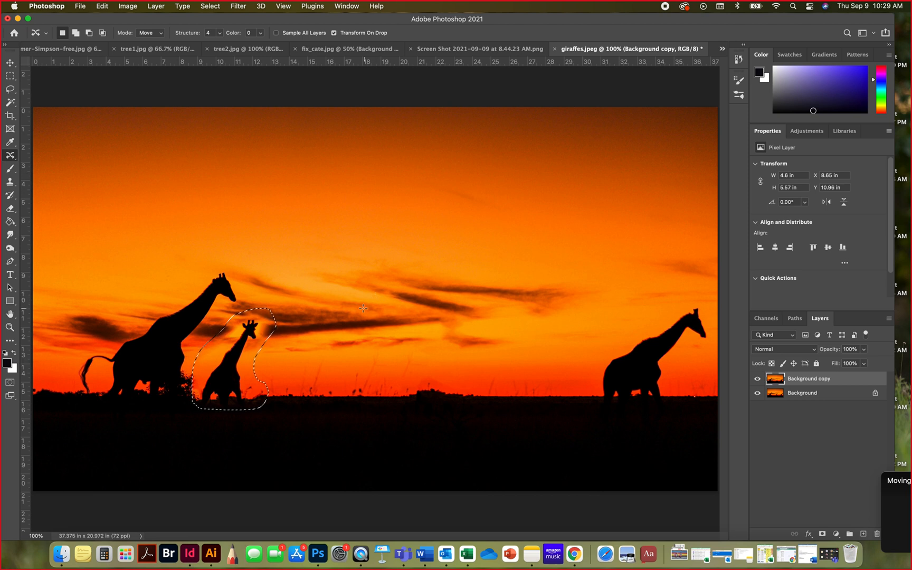
{"action": "key", "text": "super+d"}
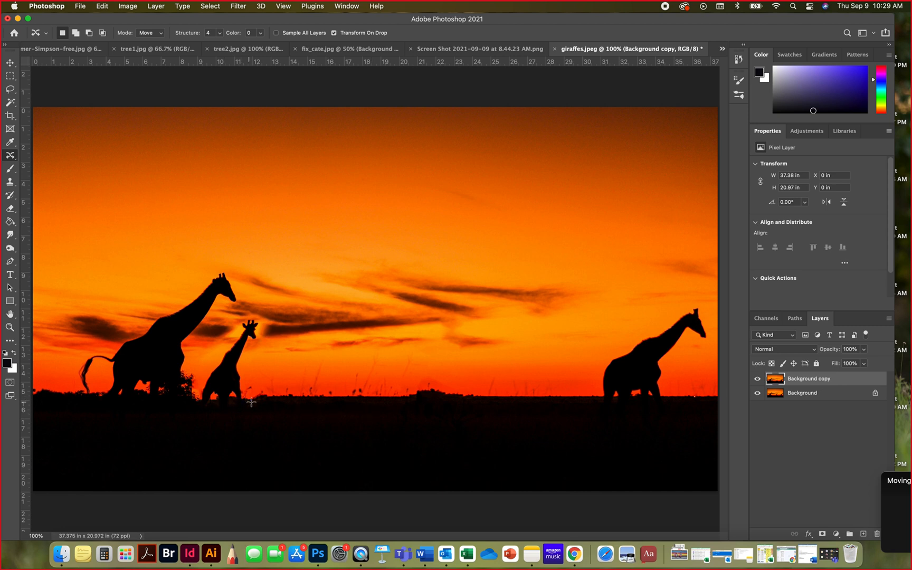
{"action": "mouse_move", "coordinate": [266, 400]}
{"action": "left_mouse_down"}
{"action": "mouse_move", "coordinate": [194, 401]}
{"action": "mouse_move", "coordinate": [243, 314]}
{"action": "mouse_move", "coordinate": [265, 403]}
{"action": "left_mouse_up"}
{"action": "left_click", "coordinate": [738, 64]}
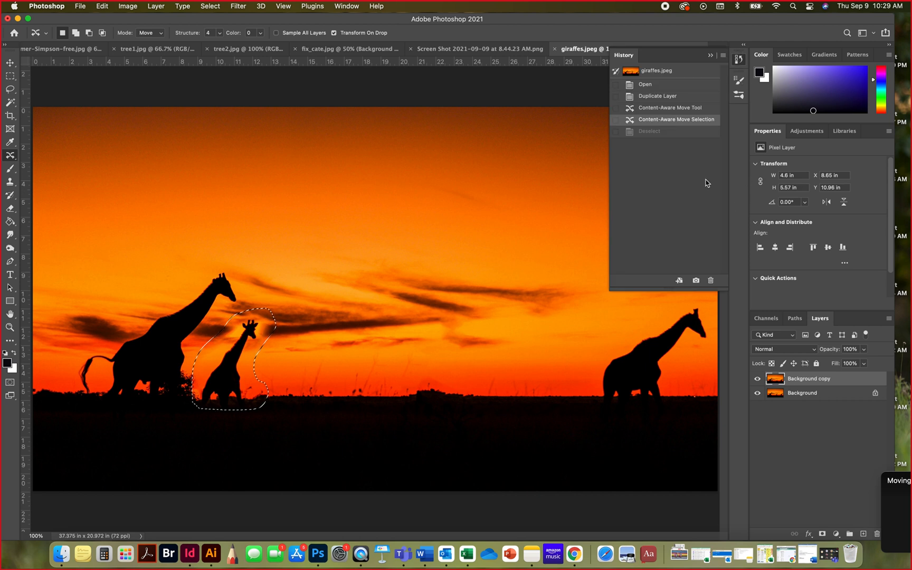
{"action": "left_click", "coordinate": [685, 108]}
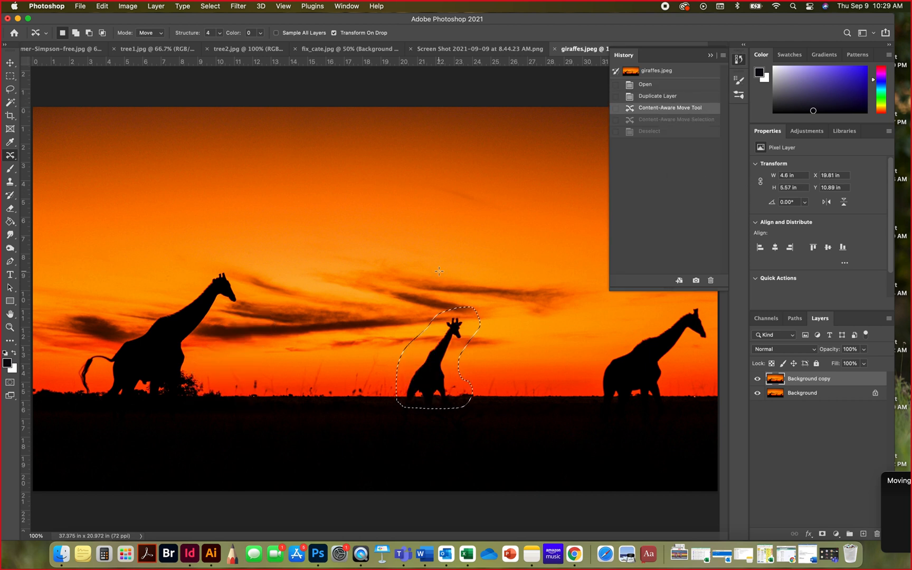
- Move the selected middle giraffe next to the large giraffe with Content-Aware Move, then deselect it
{"action": "left_click_drag", "start_coordinate": [406, 378], "coordinate": [228, 378]}
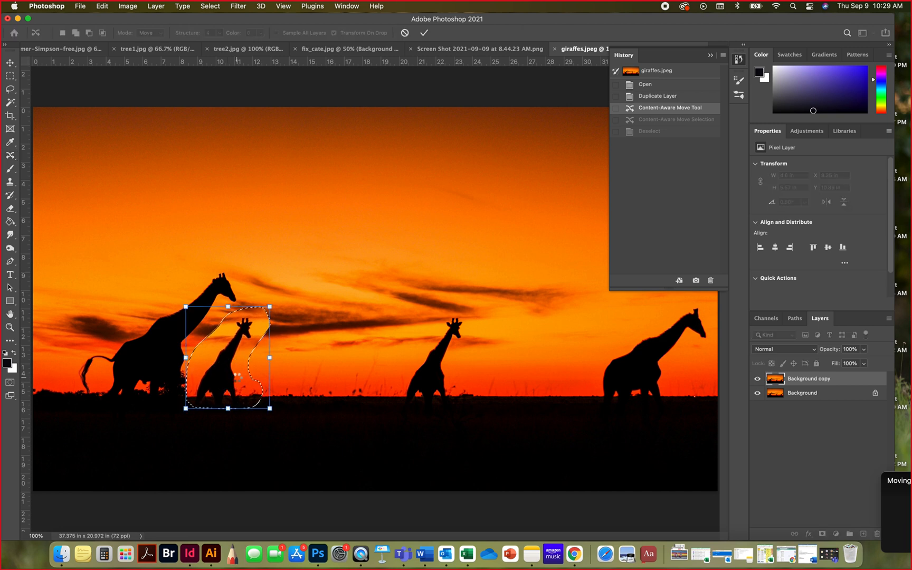
{"action": "key", "text": "Return"}
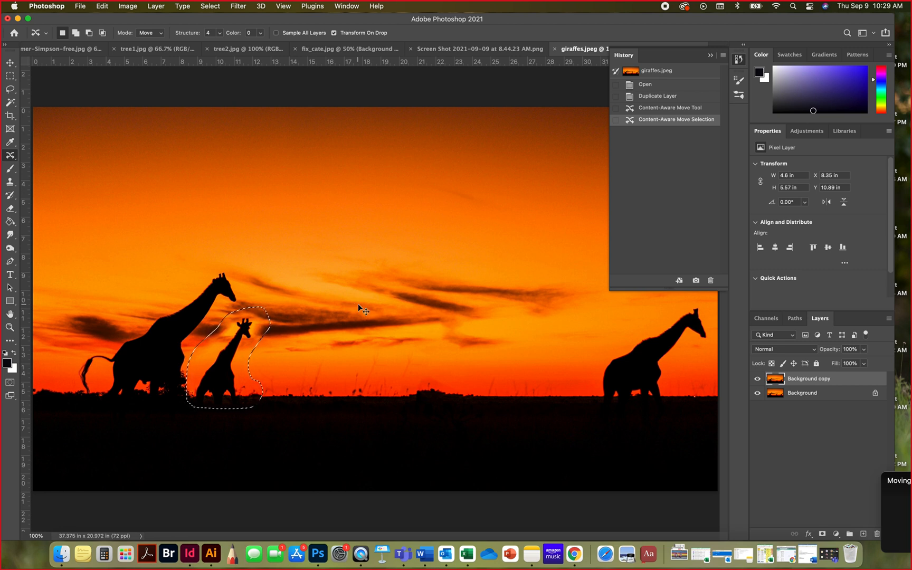
{"action": "key", "text": "super+d"}
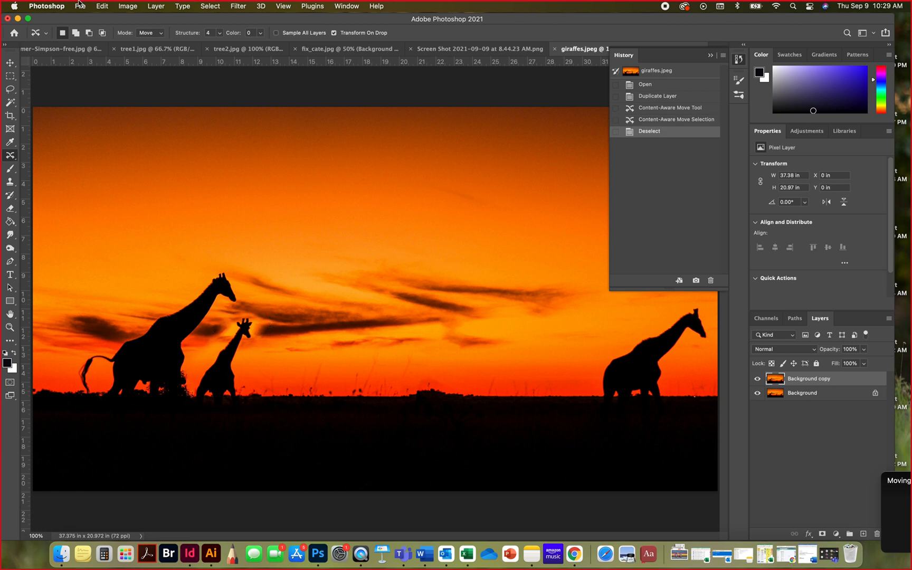
{"action": "left_click", "coordinate": [210, 6]}
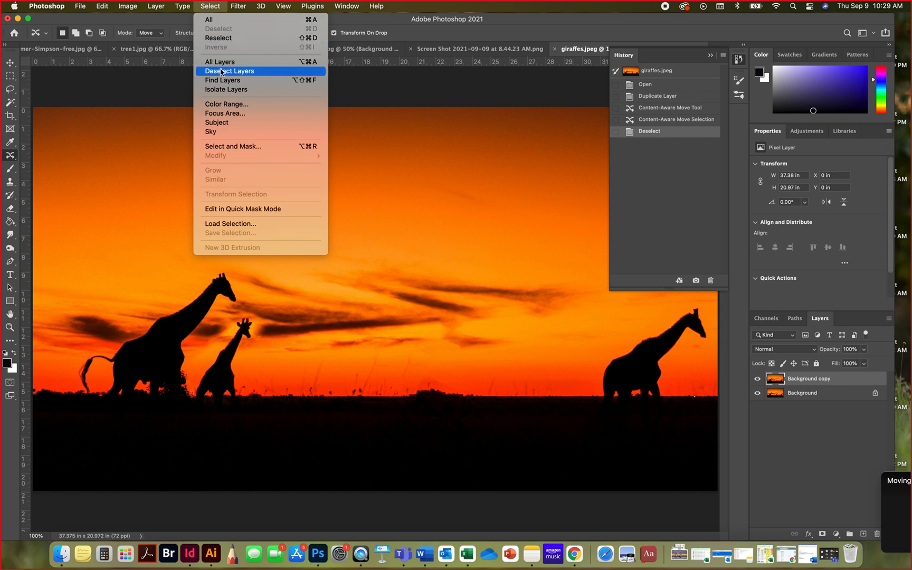
{"action": "left_click", "coordinate": [215, 5]}
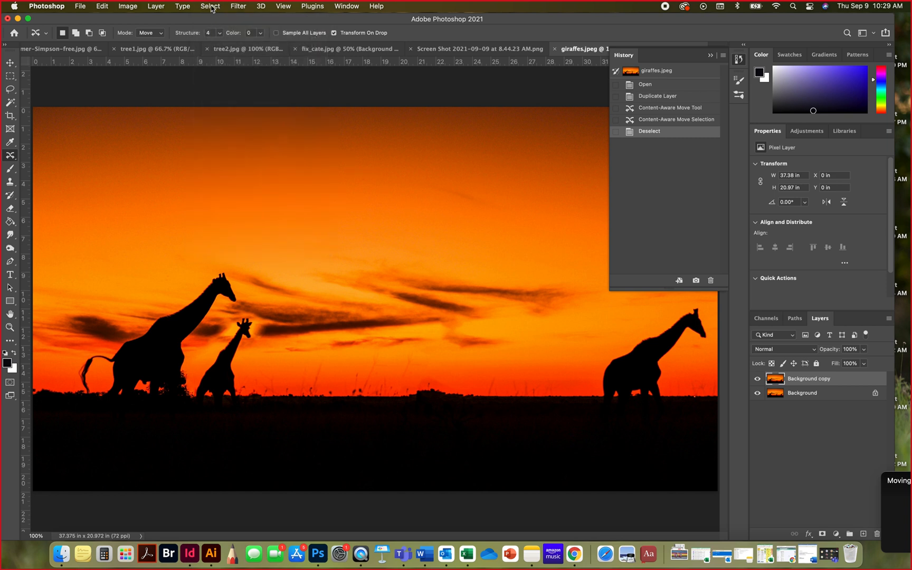
{"action": "left_click", "coordinate": [212, 7]}
{"action": "left_click", "coordinate": [210, 3]}
- Collapse the History and move the far-right giraffe beside the small one with Content-Aware Move, then deselect it
{"action": "left_click", "coordinate": [710, 55]}
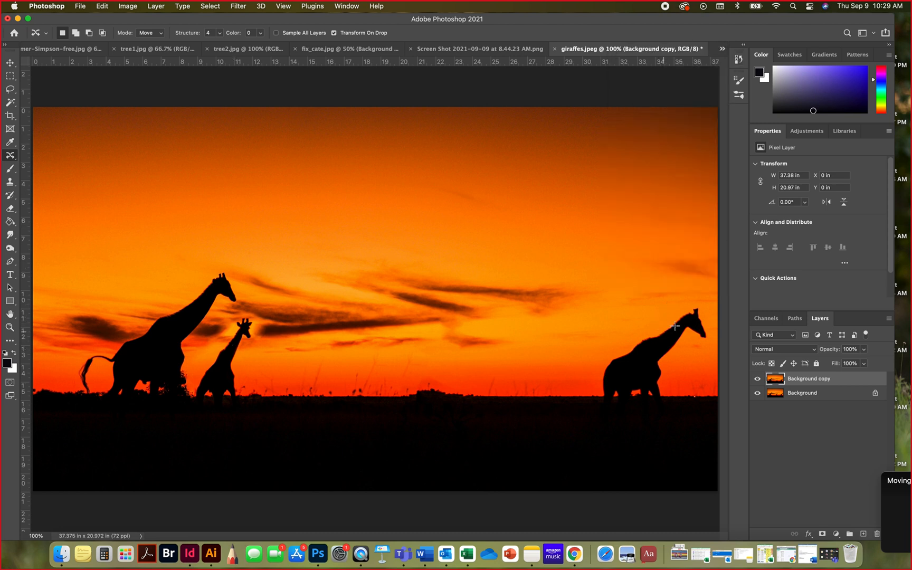
{"action": "mouse_move", "coordinate": [705, 300]}
{"action": "left_mouse_down"}
{"action": "mouse_move", "coordinate": [605, 340]}
{"action": "mouse_move", "coordinate": [591, 384]}
{"action": "mouse_move", "coordinate": [601, 400]}
{"action": "mouse_move", "coordinate": [668, 401]}
{"action": "mouse_move", "coordinate": [669, 371]}
{"action": "mouse_move", "coordinate": [693, 342]}
{"action": "mouse_move", "coordinate": [709, 346]}
{"action": "mouse_move", "coordinate": [703, 300]}
{"action": "left_mouse_up"}
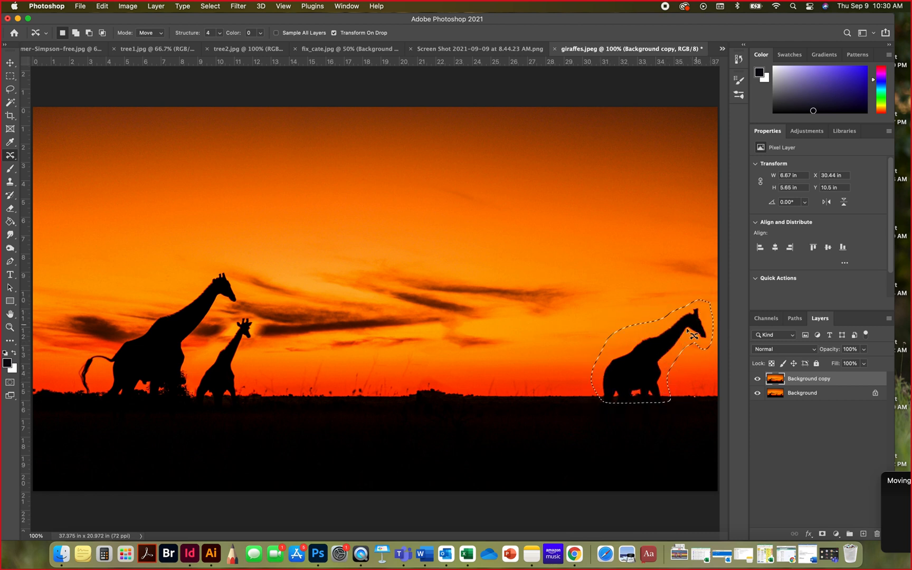
{"action": "left_click_drag", "start_coordinate": [666, 355], "coordinate": [297, 358]}
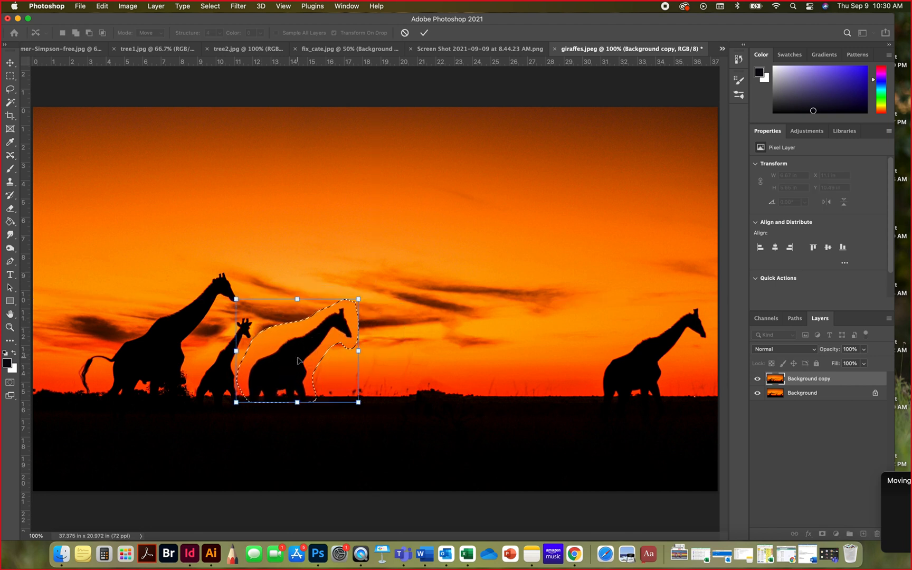
{"action": "key", "text": "Return"}
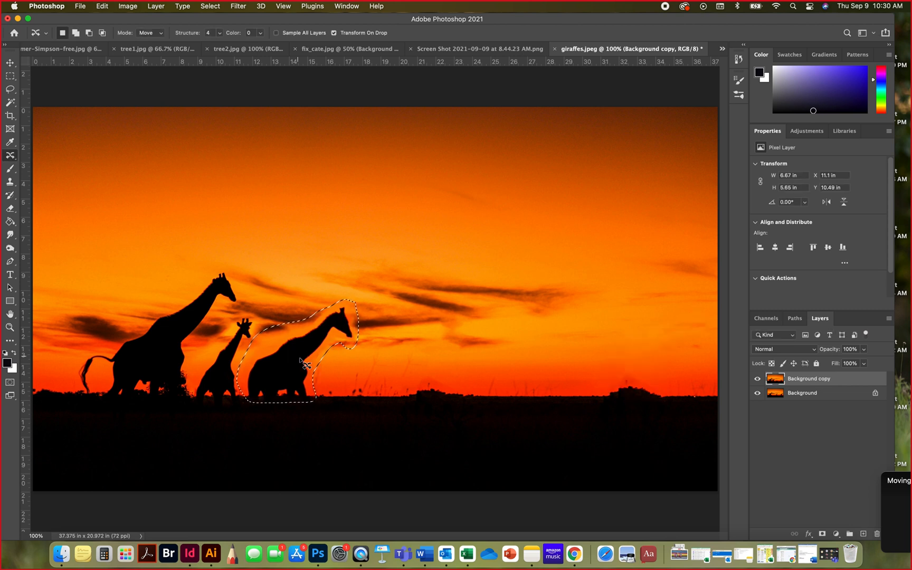
{"action": "key", "text": "super+d"}
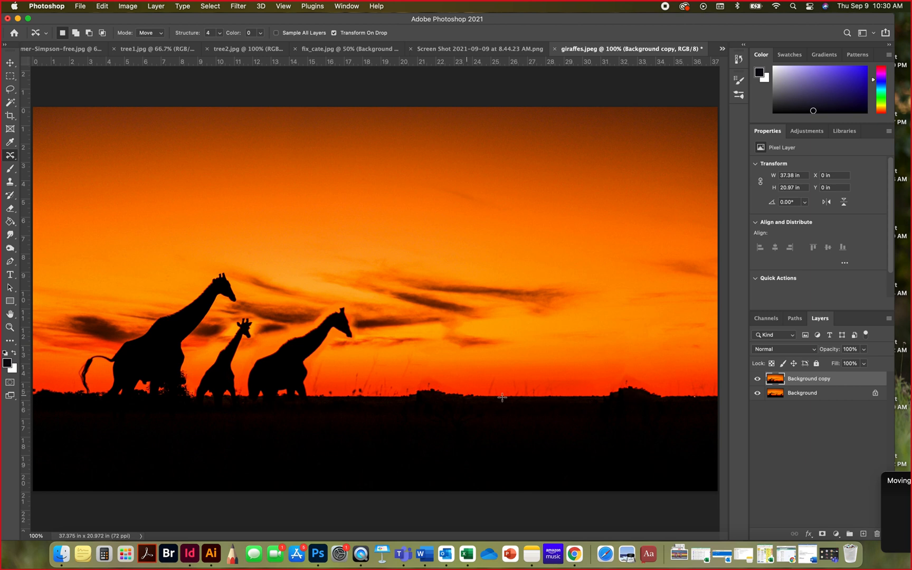
- Activate the Clone Stamp tool for cleaning up the horizon
{"action": "right_click", "coordinate": [9, 156]}
{"action": "left_click", "coordinate": [10, 183]}
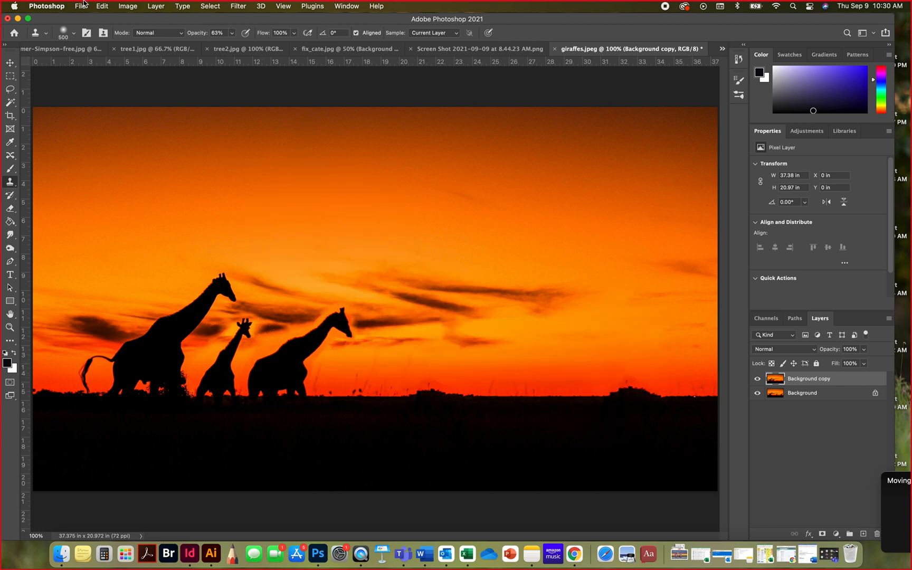
{"action": "left_click", "coordinate": [75, 33]}
{"action": "mouse_move", "coordinate": [75, 86]}
{"action": "left_mouse_down"}
{"action": "mouse_move", "coordinate": [111, 87]}
{"action": "mouse_move", "coordinate": [74, 65]}
{"action": "left_mouse_up"}
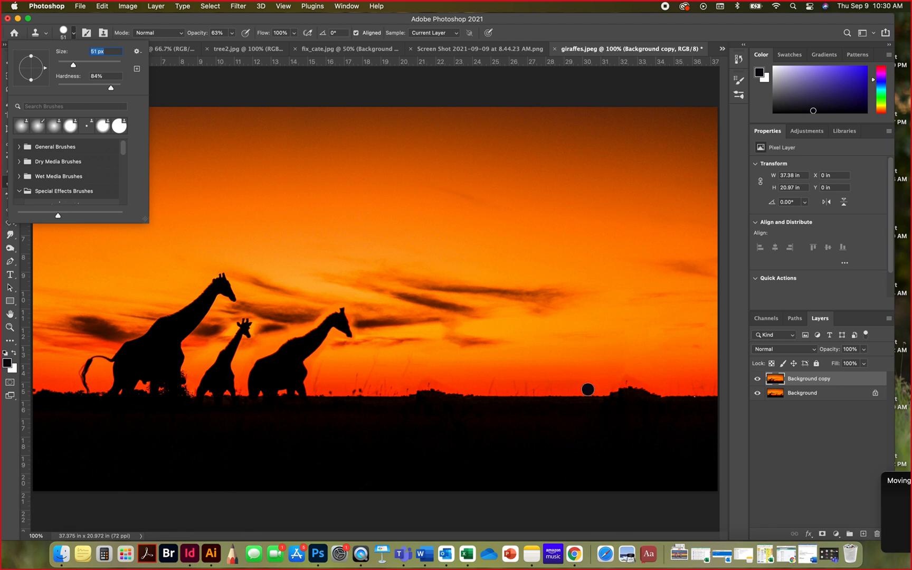
{"action": "left_click", "coordinate": [82, 65]}
{"action": "key", "text": "Escape"}
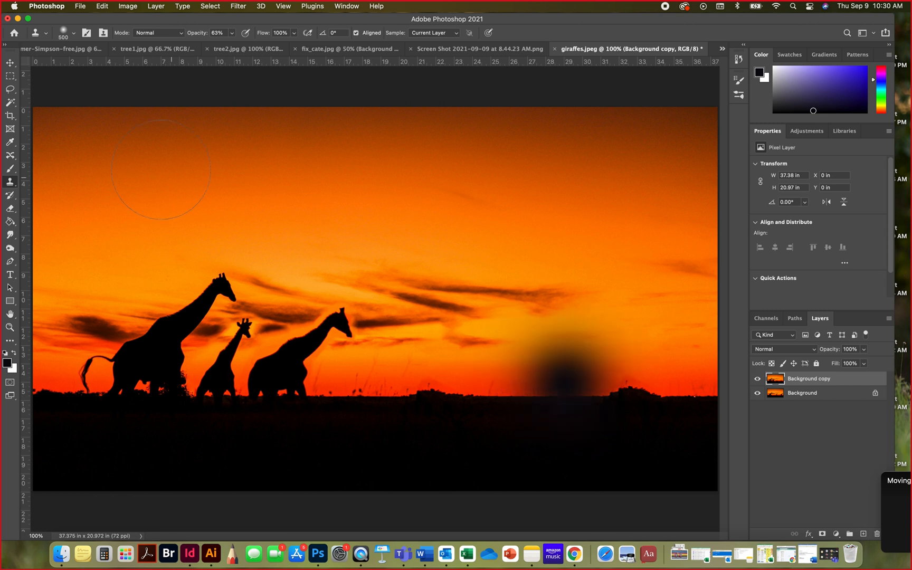
- Set the Clone Stamp brush to 99 px and clone clean horizon over the dark bump where the far-right giraffe stood
{"action": "left_click", "coordinate": [74, 33]}
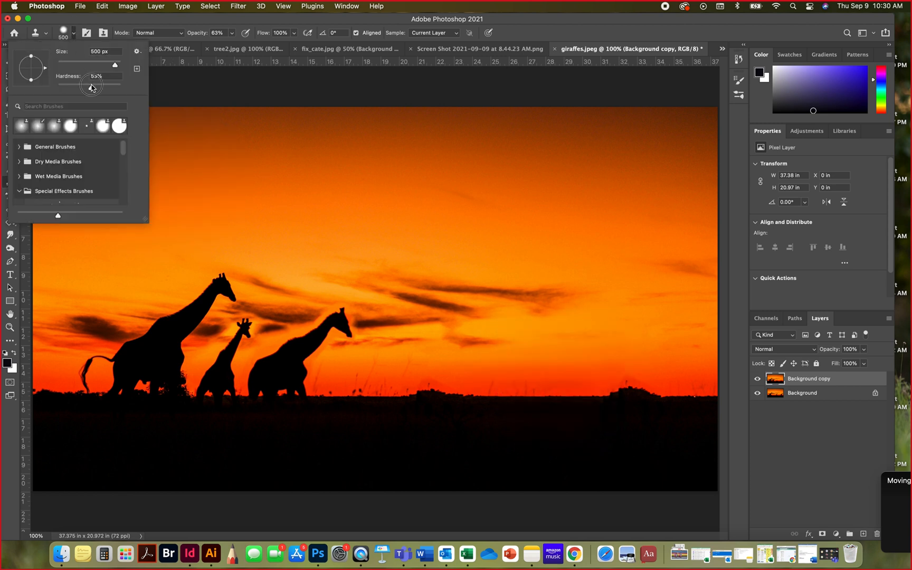
{"action": "left_click", "coordinate": [88, 65]}
{"action": "left_click", "coordinate": [261, 69]}
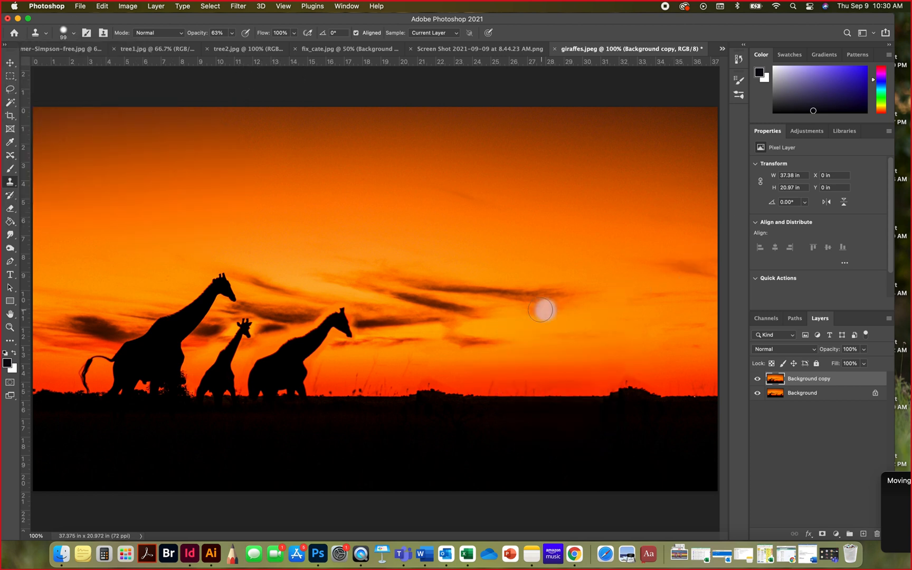
{"action": "left_click", "coordinate": [568, 336], "text": "alt"}
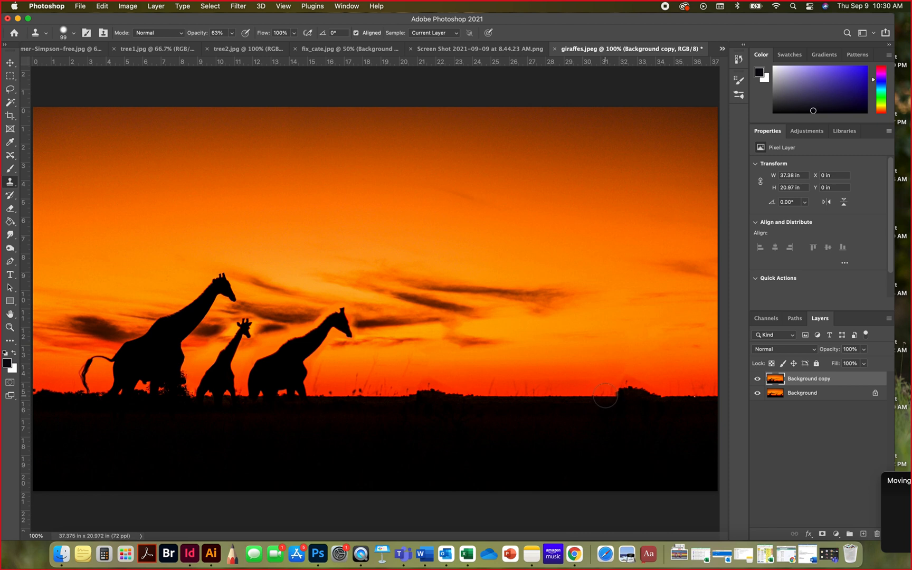
{"action": "left_click_drag", "start_coordinate": [605, 395], "coordinate": [652, 394]}
{"action": "left_click", "coordinate": [445, 393]}
{"action": "key", "text": "super+z"}
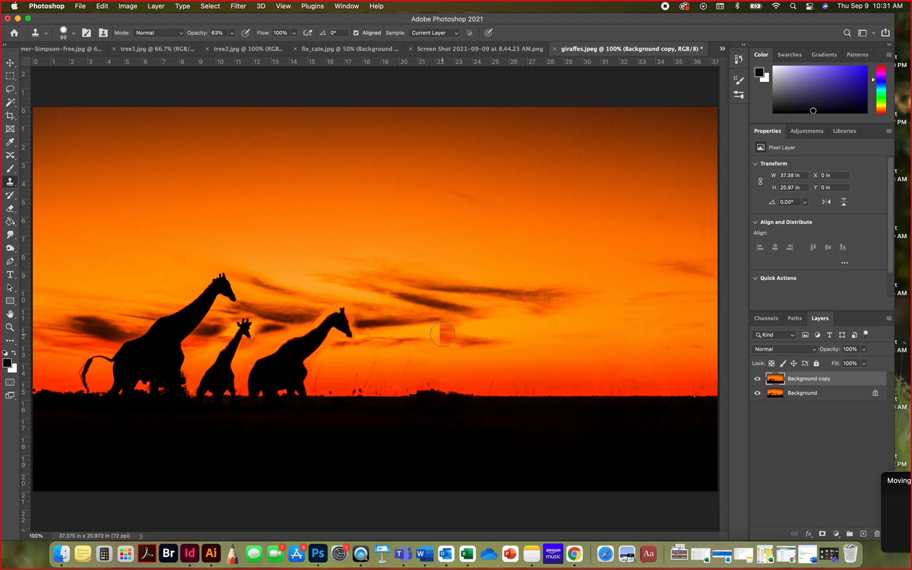
{"action": "key", "text": "super+plus"}
{"action": "key", "text": "super+plus"}
{"action": "left_click_drag", "start_coordinate": [302, 372], "coordinate": [407, 236]}
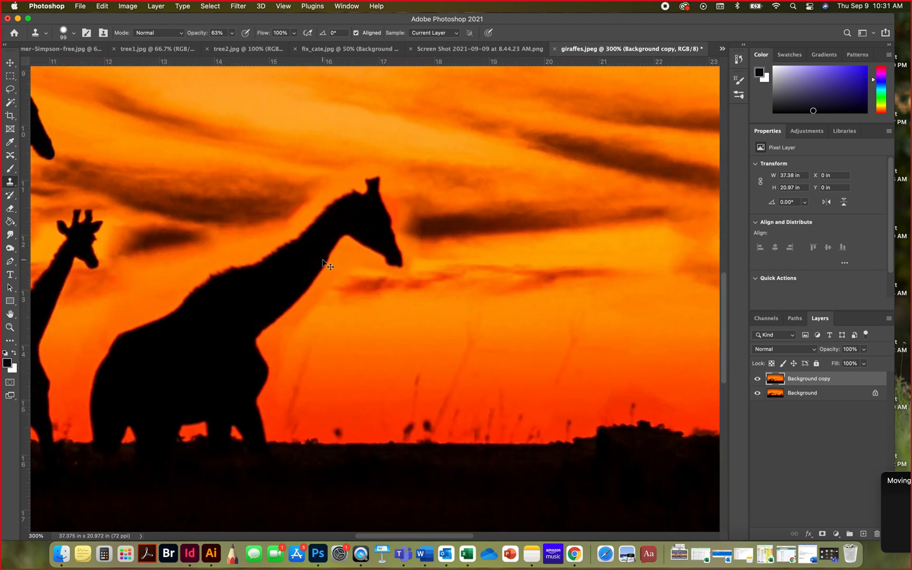
{"action": "key", "text": "super+0"}
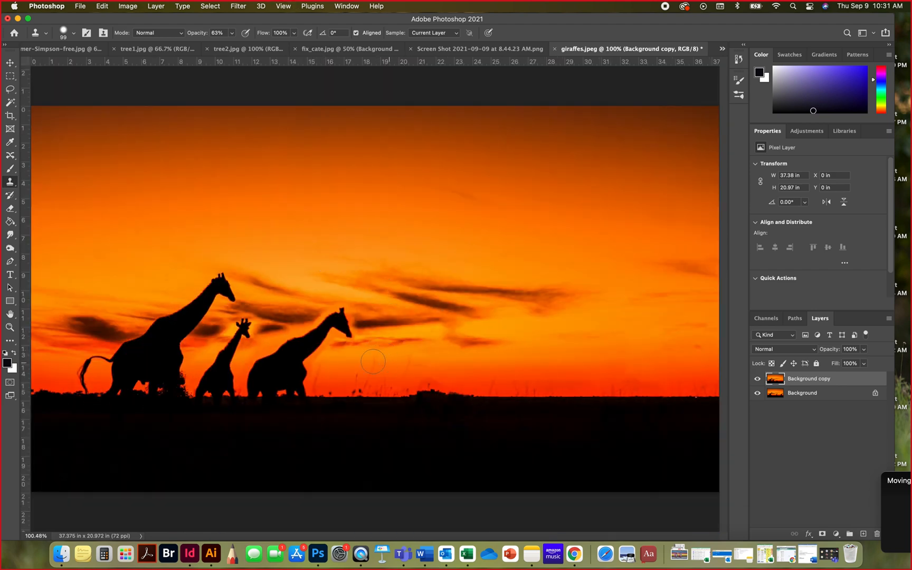
- Check the tree directions in the Schoology assignment and open tree1.jpg from the 03_Photoshop Retouching folder in Photoshop
{"action": "left_click", "coordinate": [62, 553]}
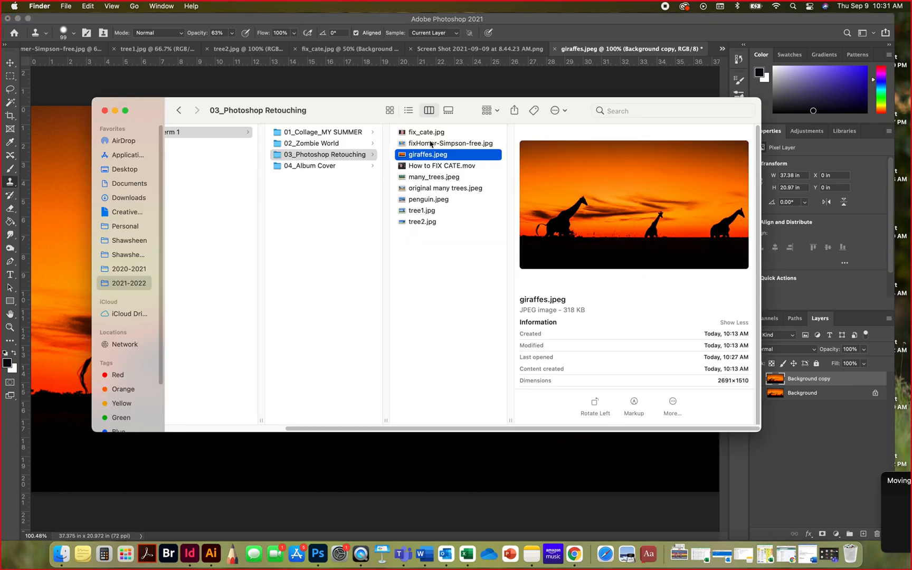
{"action": "left_click", "coordinate": [575, 553]}
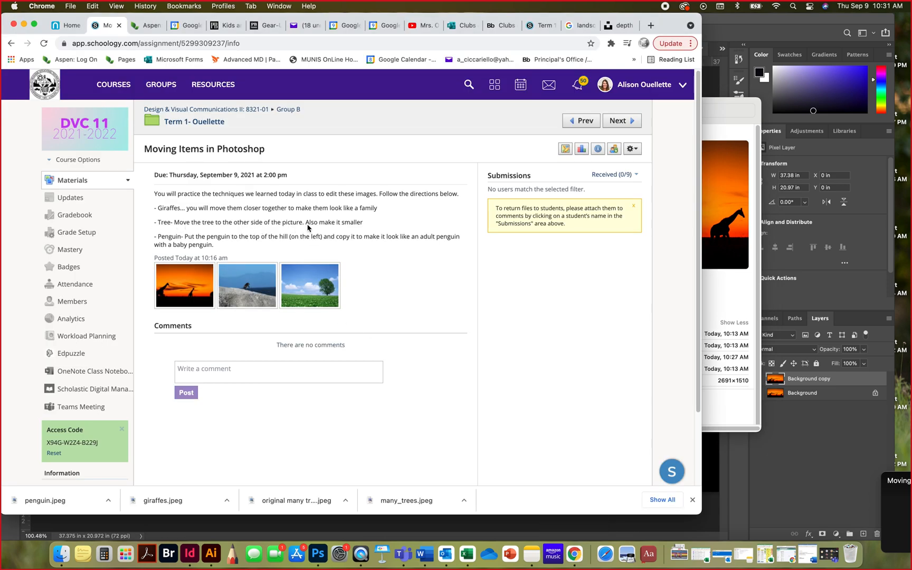
{"action": "left_click", "coordinate": [62, 553]}
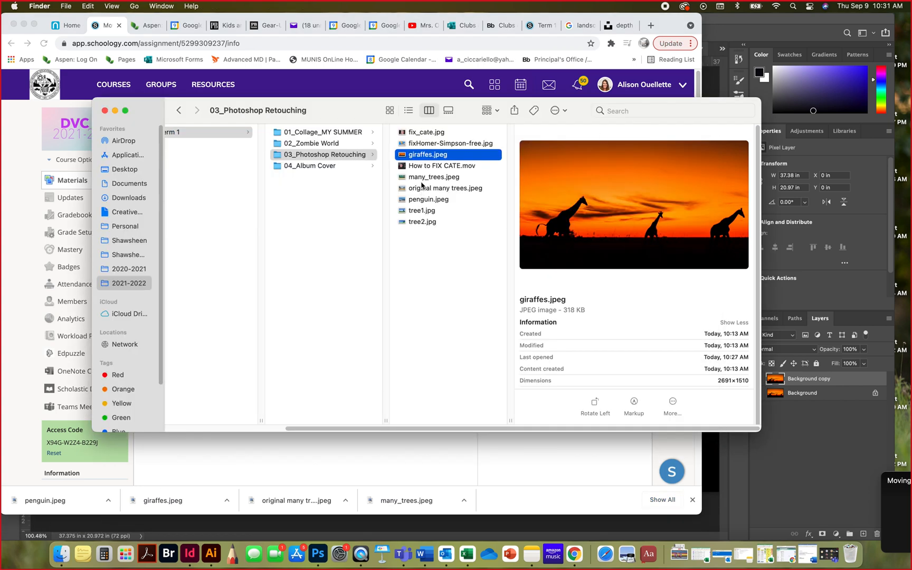
{"action": "left_click", "coordinate": [421, 186]}
{"action": "left_click", "coordinate": [425, 178], "text": "shift"}
{"action": "left_click", "coordinate": [436, 230]}
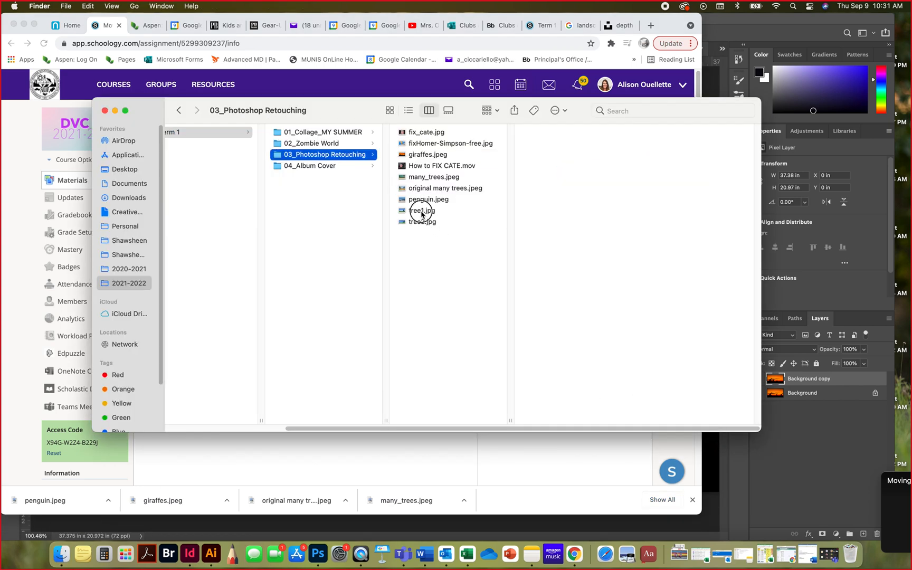
{"action": "left_click", "coordinate": [422, 211]}
{"action": "left_click_drag", "start_coordinate": [421, 216], "coordinate": [318, 551]}
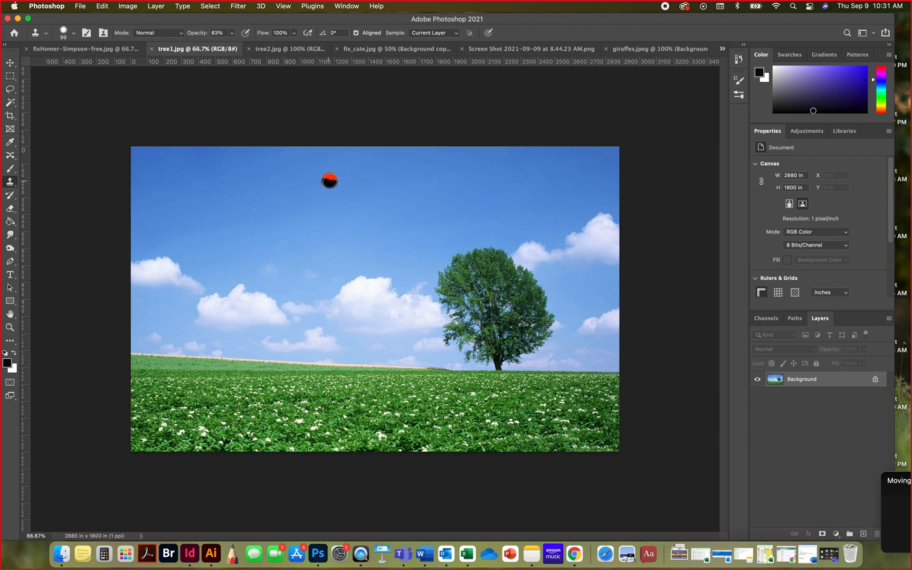
- Outline the tree with Content-Aware Move, place it at the far left end of the field's horizon and shrink it to about half its size
{"action": "left_click", "coordinate": [10, 156]}
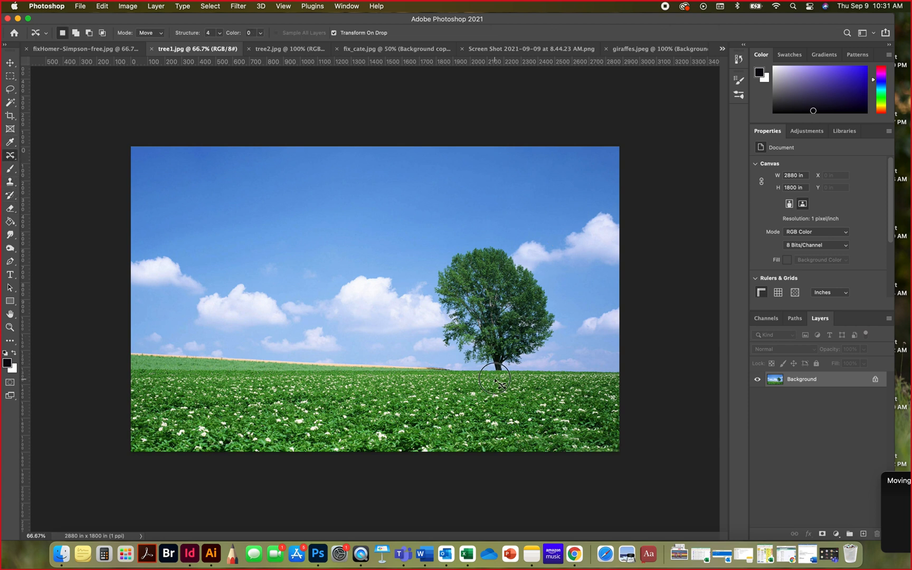
{"action": "mouse_move", "coordinate": [490, 371]}
{"action": "left_mouse_down"}
{"action": "mouse_move", "coordinate": [440, 344]}
{"action": "mouse_move", "coordinate": [433, 301]}
{"action": "mouse_move", "coordinate": [443, 256]}
{"action": "mouse_move", "coordinate": [465, 242]}
{"action": "mouse_move", "coordinate": [509, 247]}
{"action": "mouse_move", "coordinate": [557, 298]}
{"action": "mouse_move", "coordinate": [560, 338]}
{"action": "mouse_move", "coordinate": [497, 376]}
{"action": "left_mouse_up"}
{"action": "left_click_drag", "start_coordinate": [483, 297], "coordinate": [210, 283]}
{"action": "left_click_drag", "start_coordinate": [274, 231], "coordinate": [186, 316]}
{"action": "key", "text": "Return"}
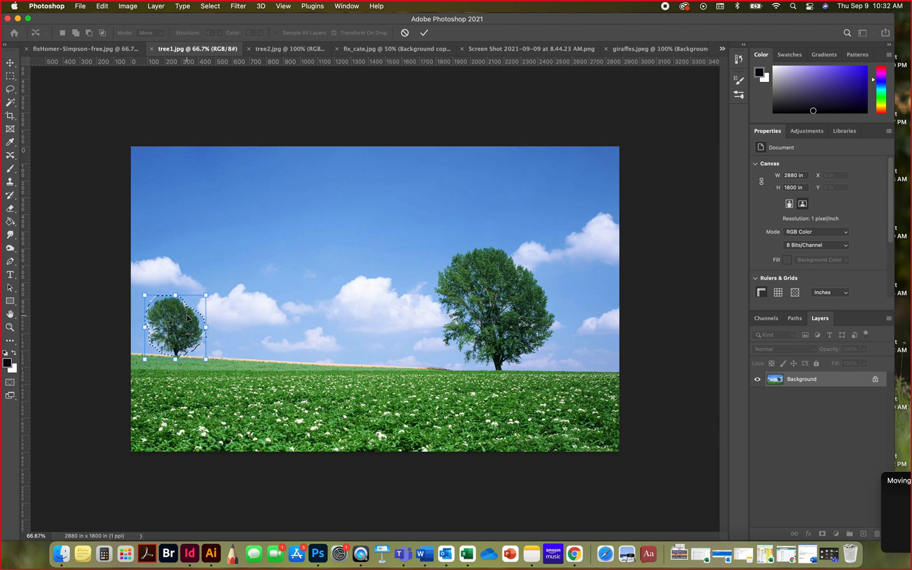
- Check the shrunken tree's placement on the hill line up close and apply the Content-Aware Move
{"action": "key", "text": "super+plus"}
{"action": "key", "text": "super+plus"}
{"action": "key", "text": "super+plus"}
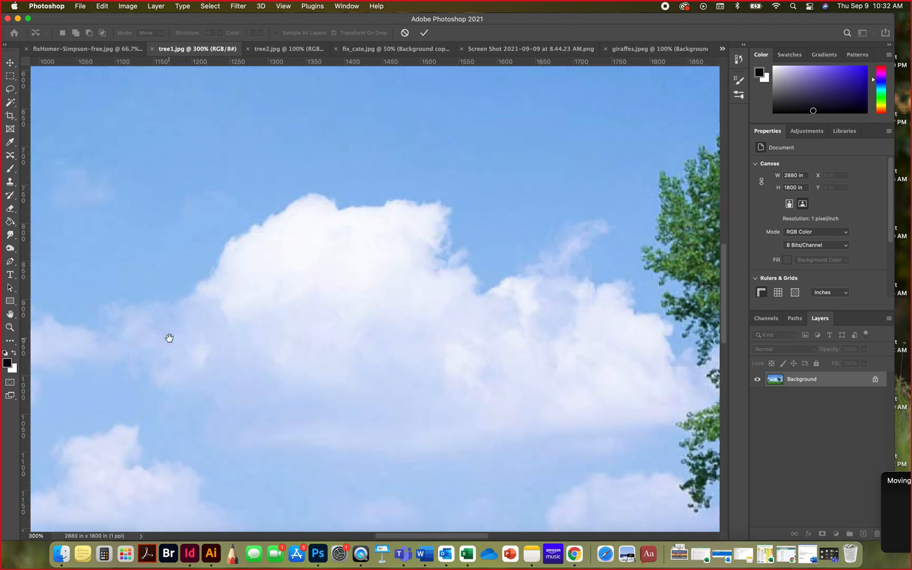
{"action": "left_click_drag", "start_coordinate": [169, 339], "coordinate": [680, 91]}
{"action": "left_click_drag", "start_coordinate": [85, 330], "coordinate": [302, 314]}
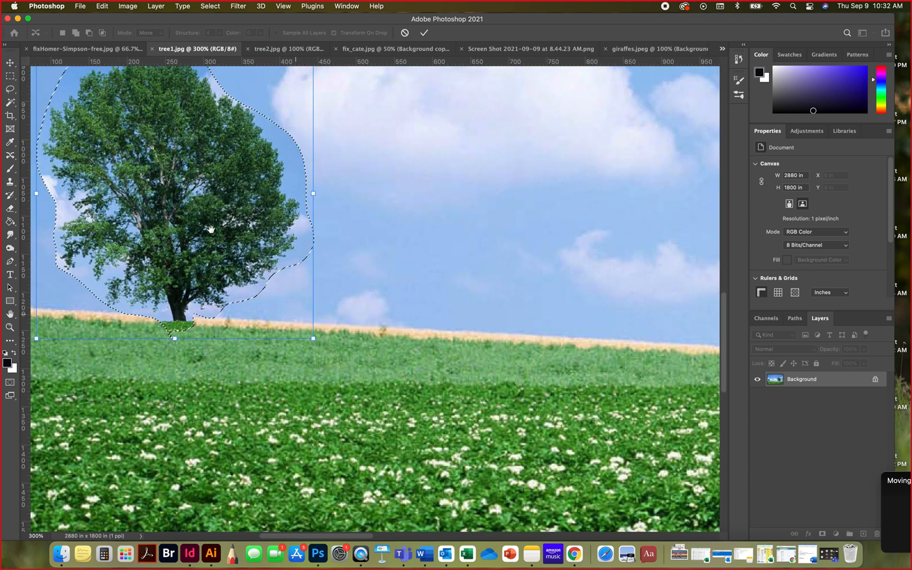
{"action": "left_click_drag", "start_coordinate": [204, 228], "coordinate": [204, 229]}
{"action": "key", "text": "Return"}
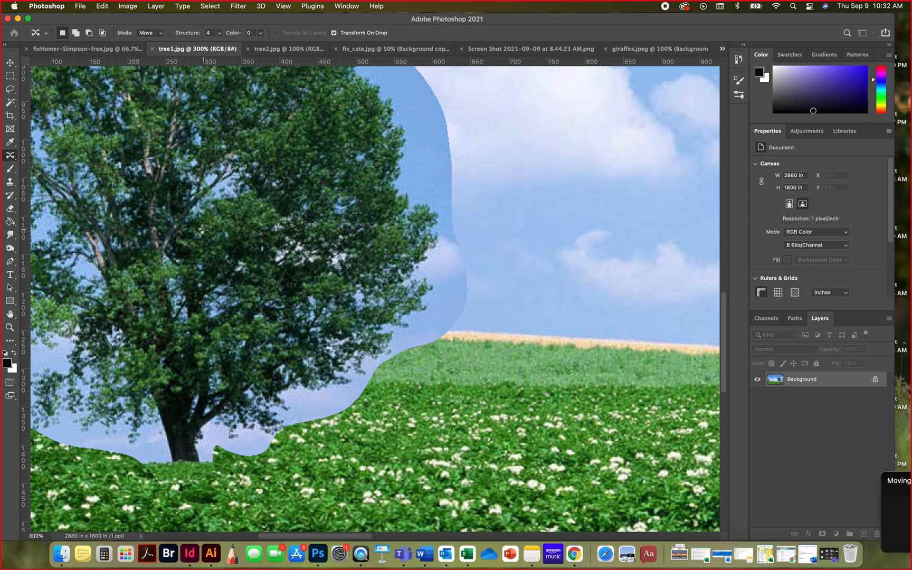
{"action": "key", "text": "super+0"}
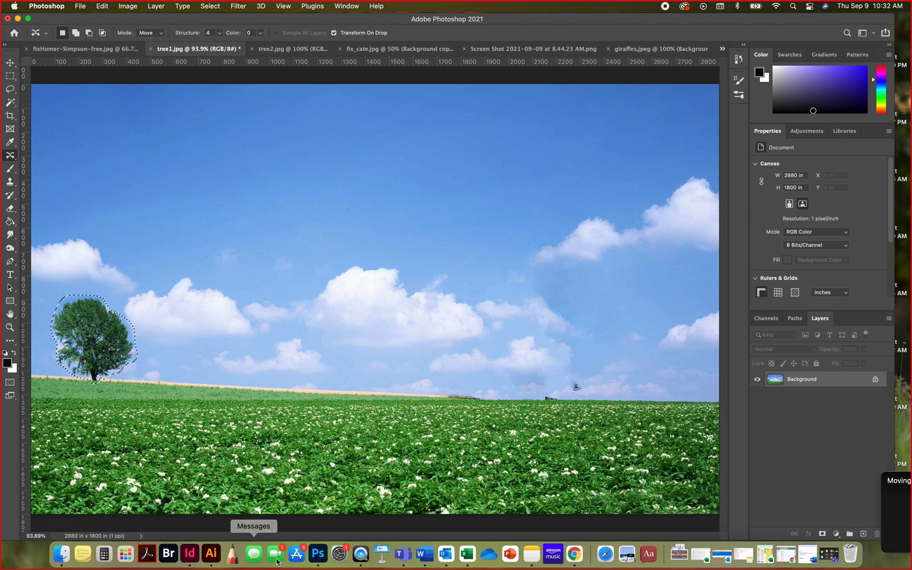
- Check the penguin directions in the Schoology assignment and open penguin.jpeg from the retouching folder in Photoshop
{"action": "left_click", "coordinate": [574, 553]}
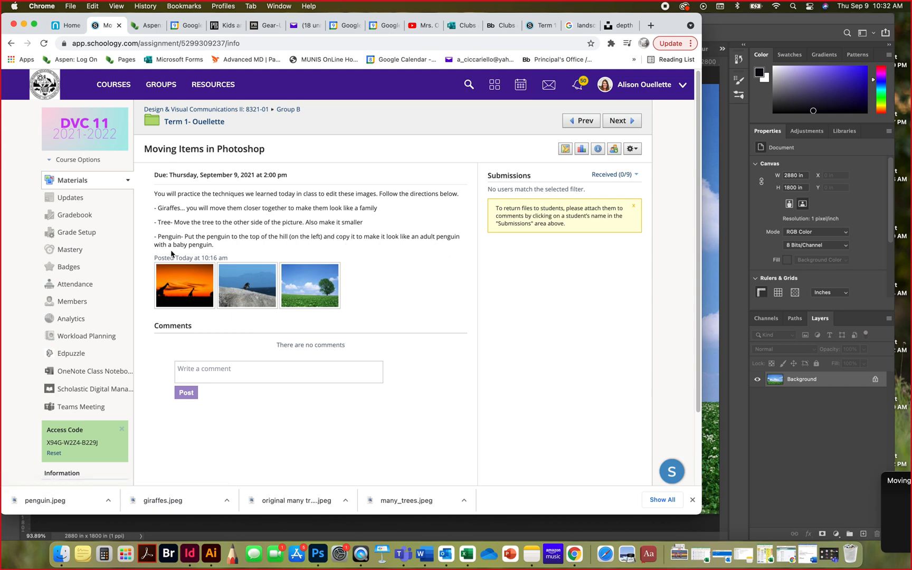
{"action": "left_click", "coordinate": [61, 552]}
{"action": "left_click_drag", "start_coordinate": [437, 204], "coordinate": [319, 551]}
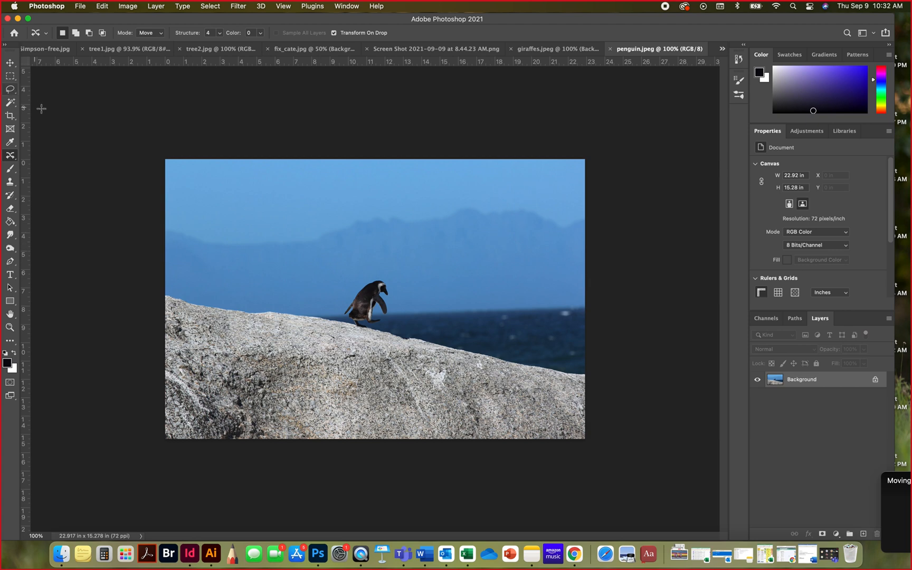
- Try moving the penguin to the top of the hill at the image's left edge with Content-Aware Move, and deselect it
{"action": "key", "text": "super+0"}
{"action": "key", "text": "super+equal"}
{"action": "key", "text": "super+equal"}
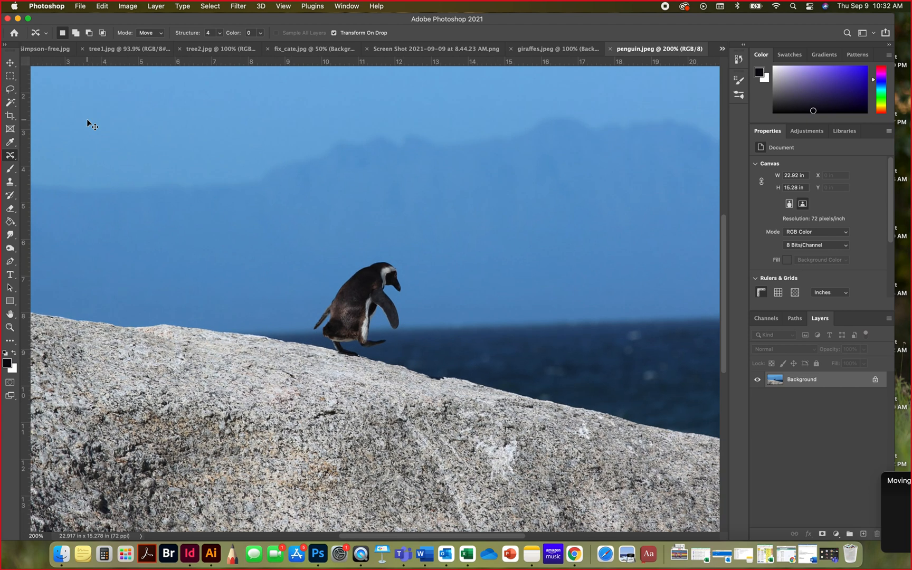
{"action": "key", "text": "super+minus"}
{"action": "key", "text": "super+minus"}
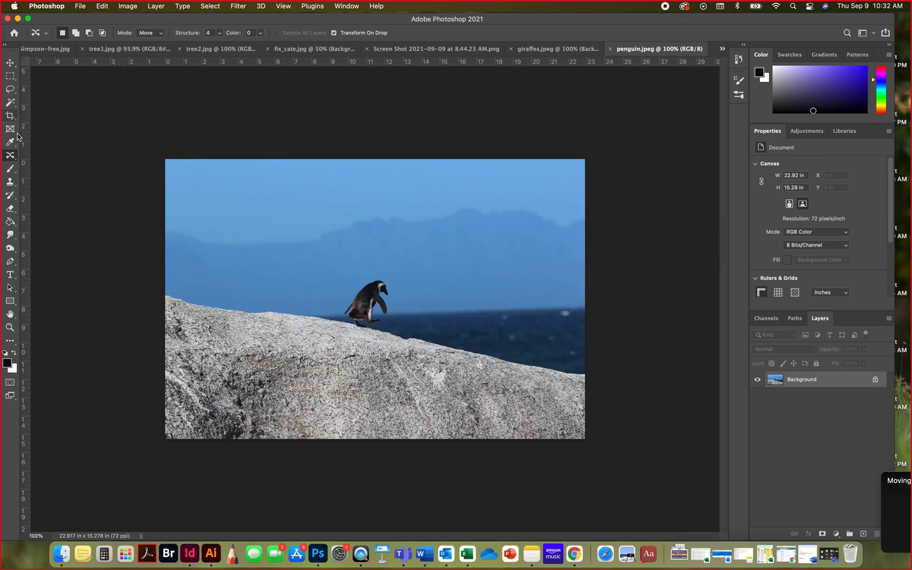
{"action": "mouse_move", "coordinate": [346, 319]}
{"action": "left_mouse_down"}
{"action": "mouse_move", "coordinate": [343, 308]}
{"action": "mouse_move", "coordinate": [379, 275]}
{"action": "mouse_move", "coordinate": [394, 285]}
{"action": "mouse_move", "coordinate": [383, 325]}
{"action": "mouse_move", "coordinate": [346, 323]}
{"action": "left_mouse_up"}
{"action": "left_click_drag", "start_coordinate": [362, 308], "coordinate": [196, 284]}
{"action": "key", "text": "Return"}
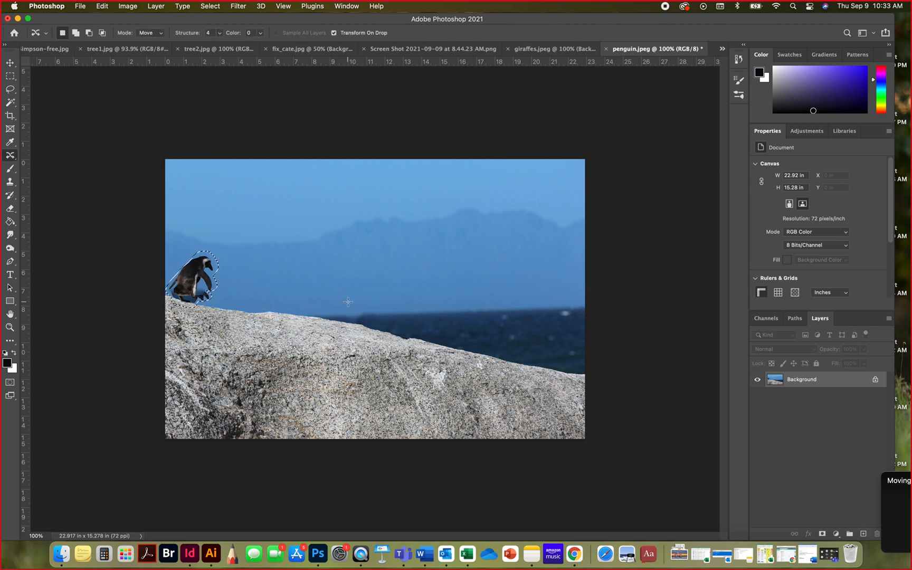
{"action": "left_click", "coordinate": [331, 294]}
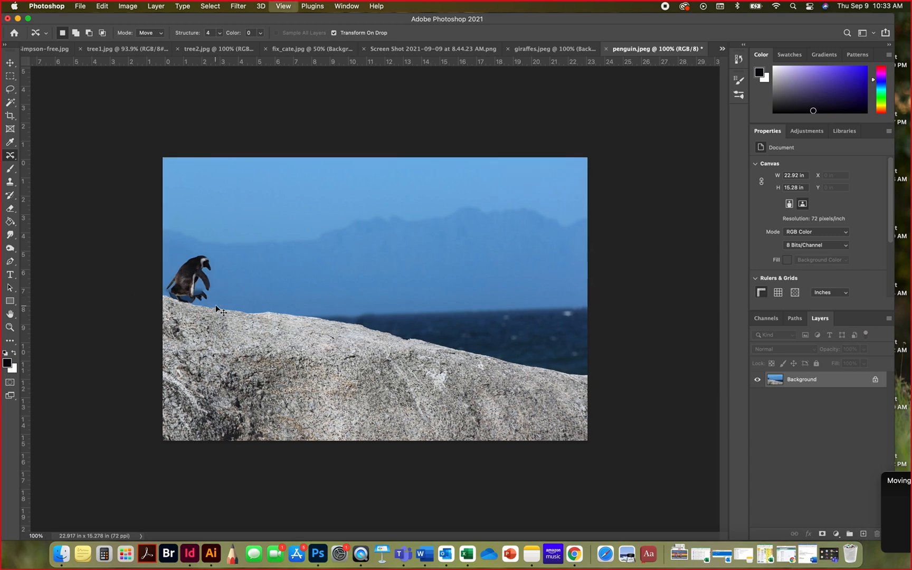
- Inspect the moved penguin's edges, undo the deselection and delete the Content-Aware Move states from the History
{"action": "key", "text": "super+equal"}
{"action": "key", "text": "super+equal"}
{"action": "left_click_drag", "start_coordinate": [154, 292], "coordinate": [604, 243]}
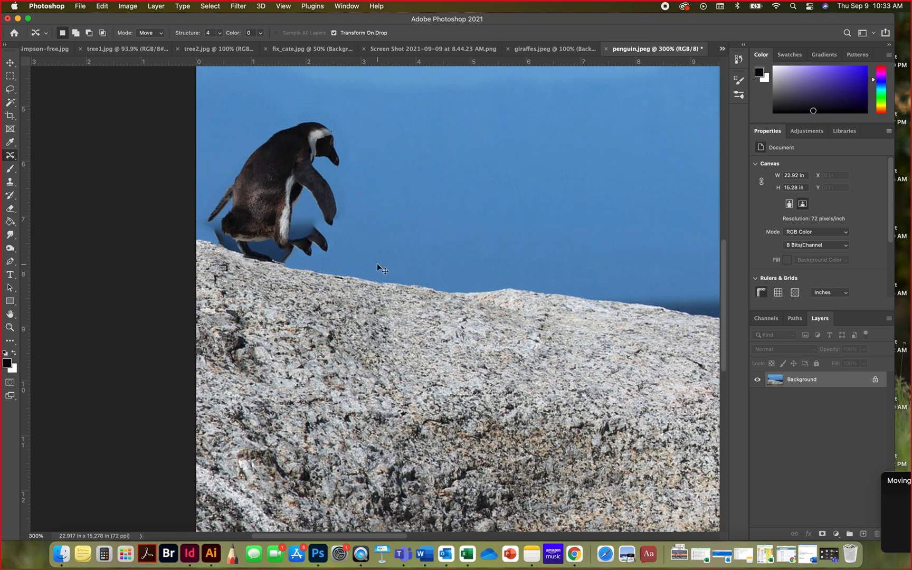
{"action": "key", "text": "super+z"}
{"action": "left_click", "coordinate": [738, 60]}
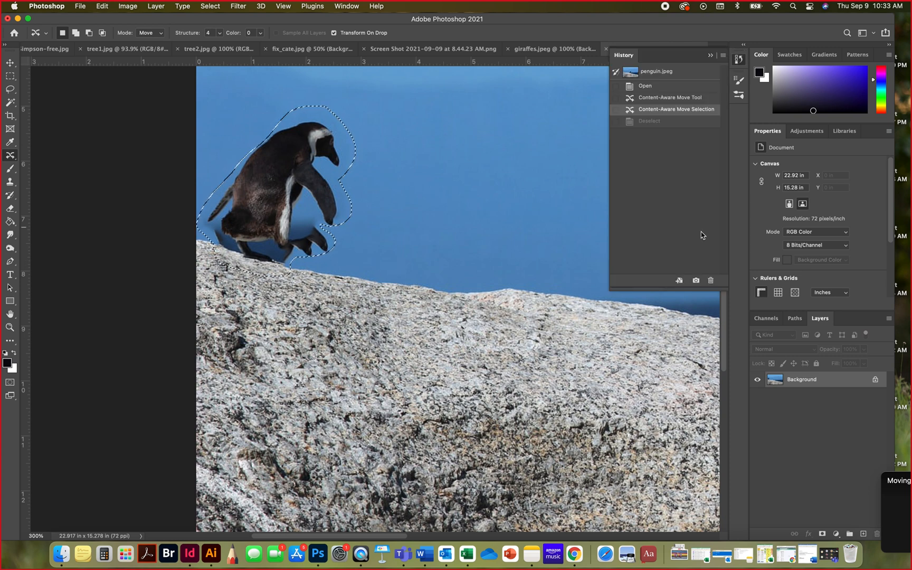
{"action": "left_click", "coordinate": [669, 97]}
{"action": "left_click", "coordinate": [711, 283]}
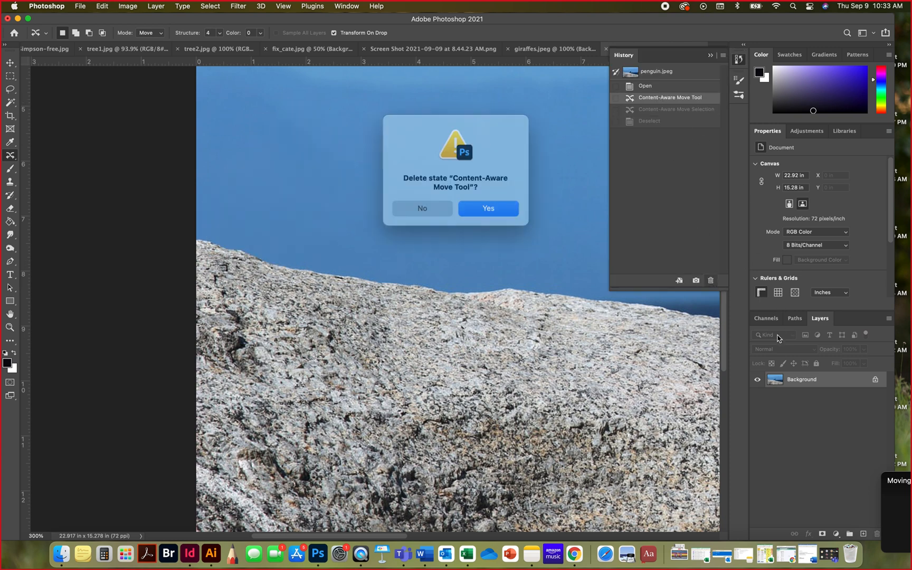
{"action": "left_click", "coordinate": [496, 212]}
- Duplicate the Background layer, move the penguin to the hilltop on the copy with Content-Aware Move, and deselect it
{"action": "left_click_drag", "start_coordinate": [831, 383], "coordinate": [863, 534]}
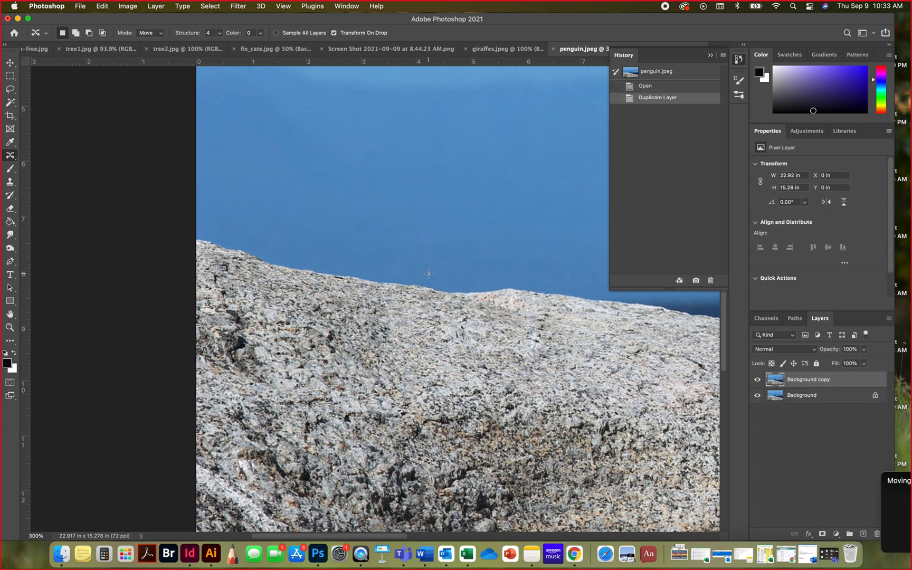
{"action": "key", "text": "super+minus"}
{"action": "key", "text": "super+minus"}
{"action": "mouse_move", "coordinate": [393, 280]}
{"action": "left_mouse_down"}
{"action": "mouse_move", "coordinate": [364, 278]}
{"action": "mouse_move", "coordinate": [340, 312]}
{"action": "mouse_move", "coordinate": [346, 330]}
{"action": "mouse_move", "coordinate": [362, 339]}
{"action": "mouse_move", "coordinate": [385, 330]}
{"action": "mouse_move", "coordinate": [396, 279]}
{"action": "left_mouse_up"}
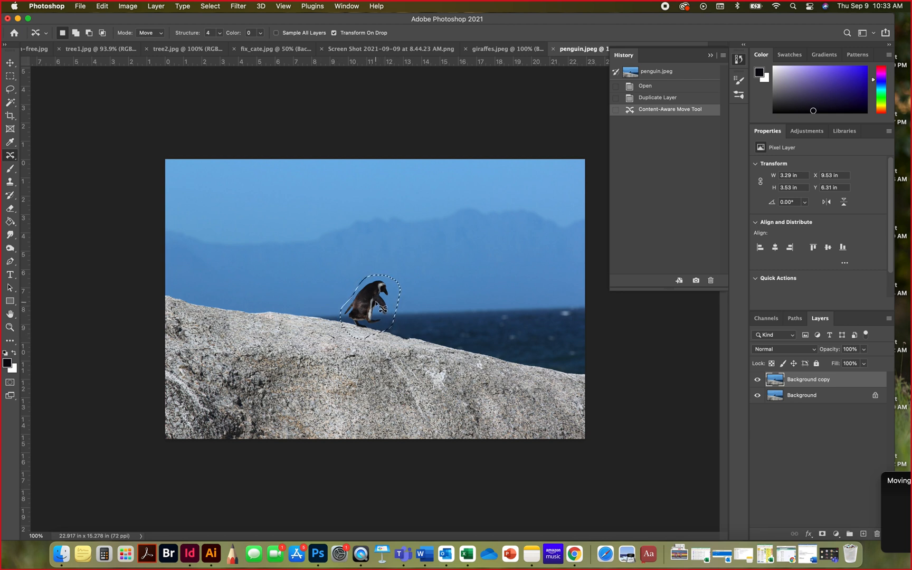
{"action": "left_click_drag", "start_coordinate": [382, 309], "coordinate": [212, 282]}
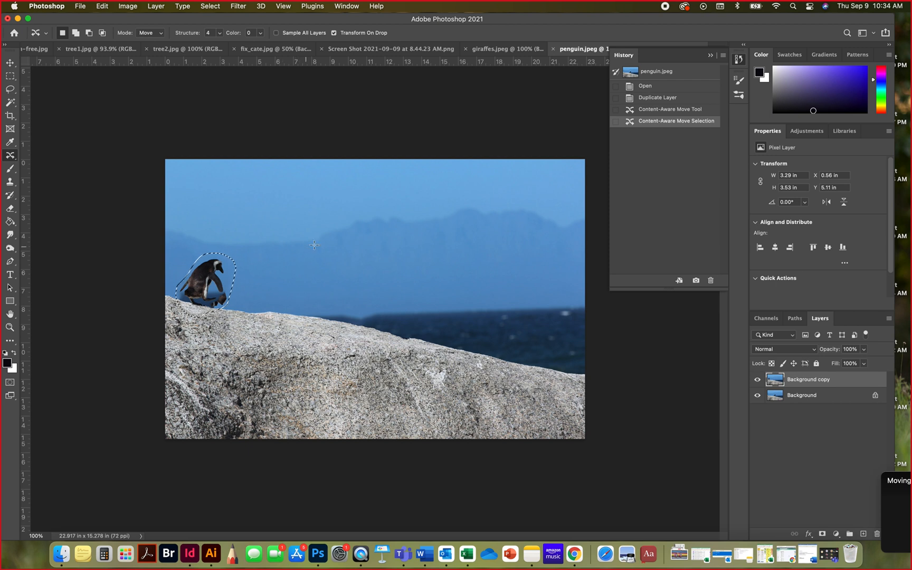
{"action": "key", "text": "super+d"}
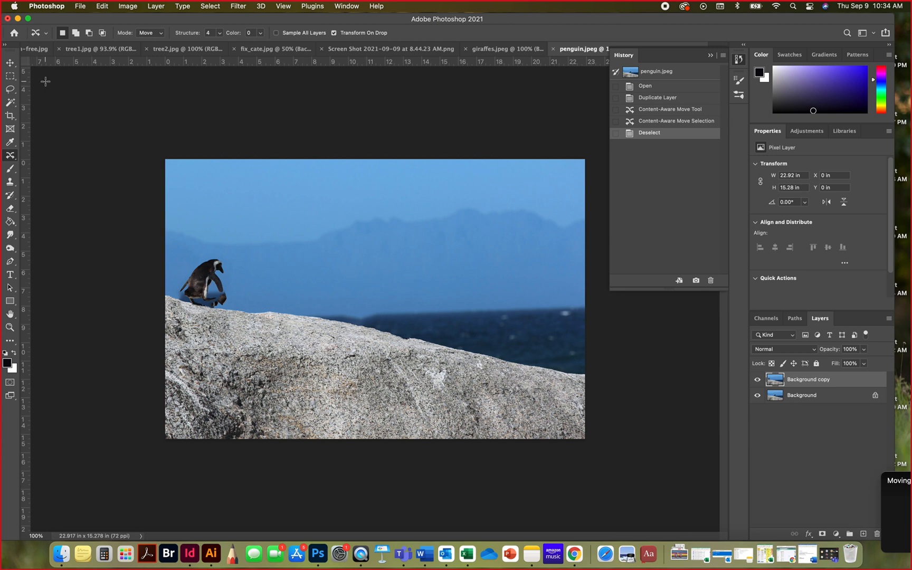
- Select the hilltop penguin with the Lasso tool and paste a copy of it onto a new layer
{"action": "left_click", "coordinate": [10, 90]}
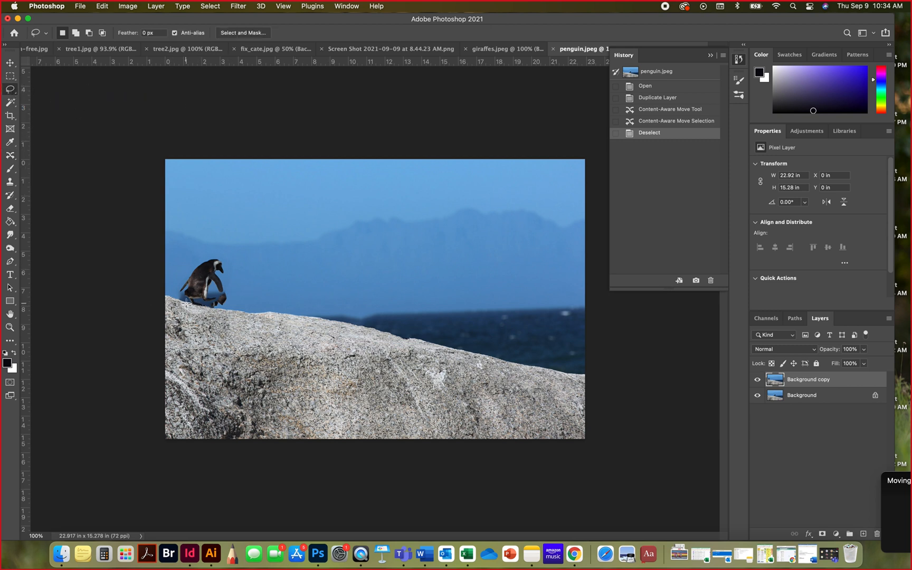
{"action": "left_click", "coordinate": [9, 90]}
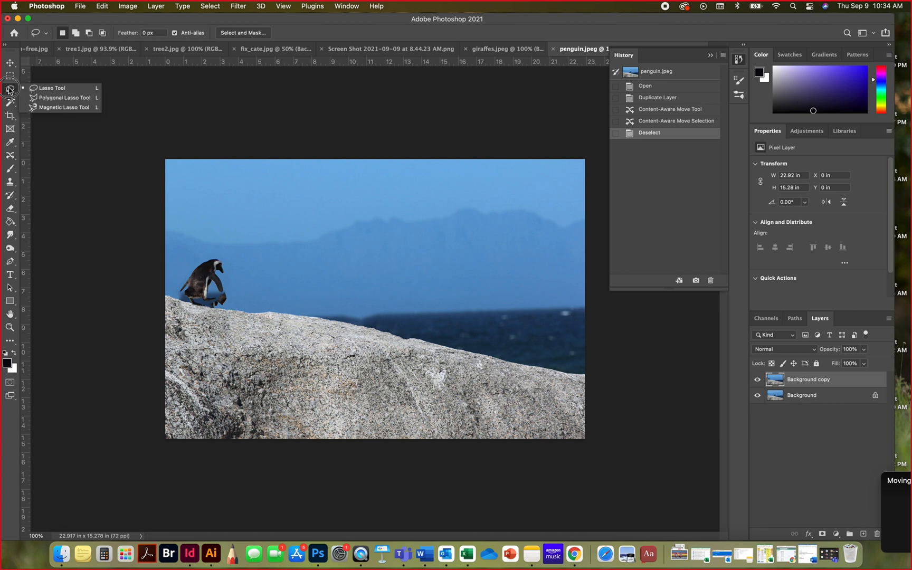
{"action": "left_click", "coordinate": [10, 91]}
{"action": "mouse_move", "coordinate": [187, 305]}
{"action": "left_mouse_down"}
{"action": "mouse_move", "coordinate": [179, 298]}
{"action": "mouse_move", "coordinate": [185, 266]}
{"action": "mouse_move", "coordinate": [231, 261]}
{"action": "mouse_move", "coordinate": [234, 286]}
{"action": "mouse_move", "coordinate": [212, 306]}
{"action": "mouse_move", "coordinate": [187, 306]}
{"action": "left_mouse_up"}
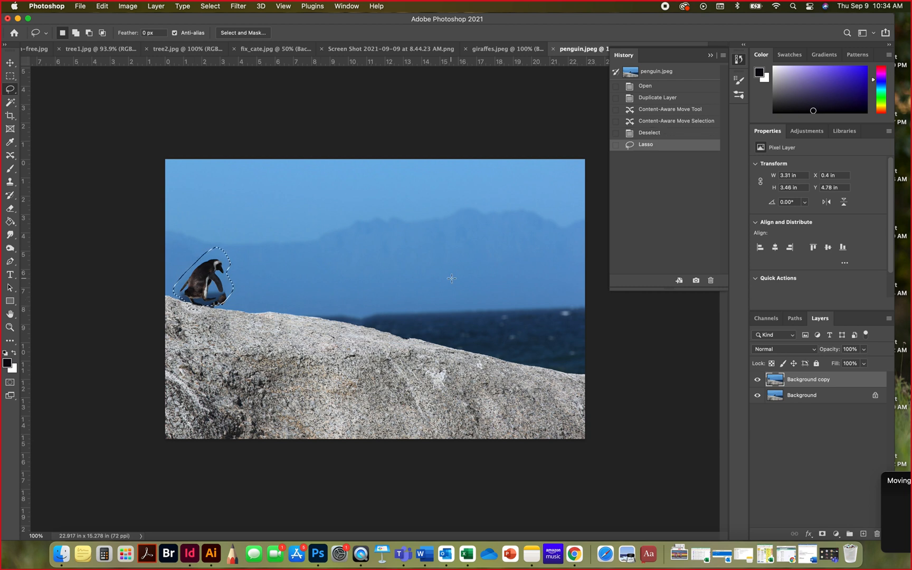
{"action": "key", "text": "super+c"}
{"action": "key", "text": "super+v"}
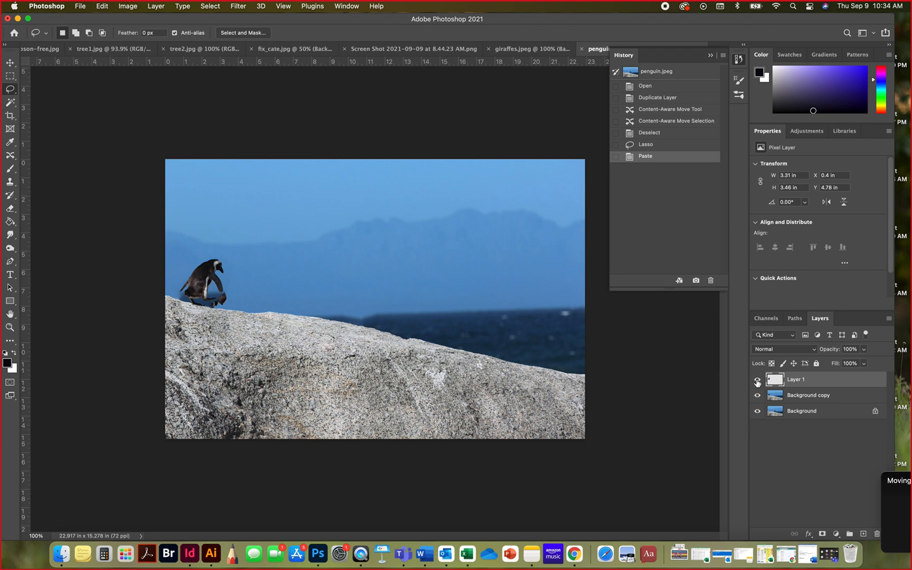
- Hide both background layers to check the pasted penguin on its own, and show them again
{"action": "left_click", "coordinate": [758, 395]}
{"action": "left_click", "coordinate": [758, 411]}
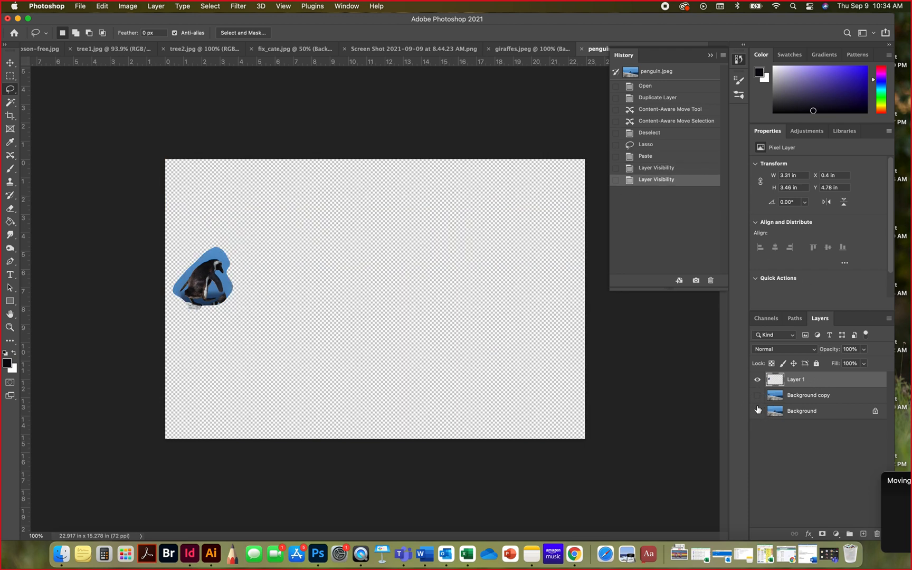
{"action": "left_click", "coordinate": [757, 395]}
{"action": "left_click", "coordinate": [758, 412]}
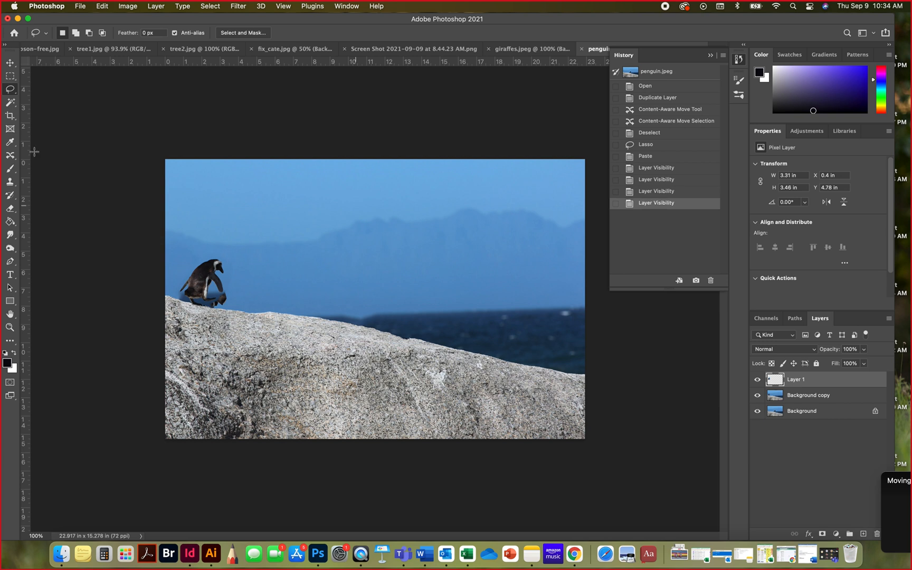
- Move the pasted penguin down the slope beside the original and scale it to 53.78% with Free Transform
{"action": "left_click", "coordinate": [10, 63]}
{"action": "left_click_drag", "start_coordinate": [199, 281], "coordinate": [247, 293]}
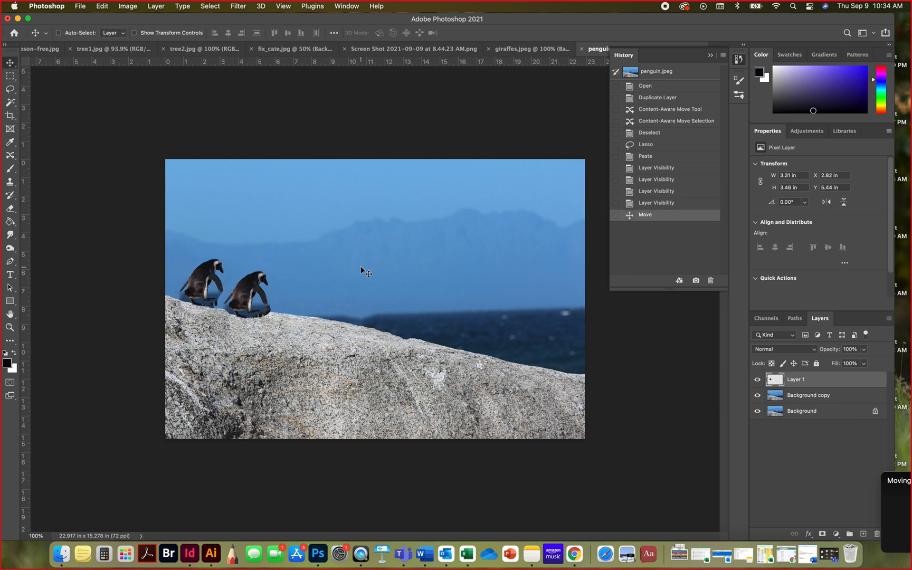
{"action": "key", "text": "super+t"}
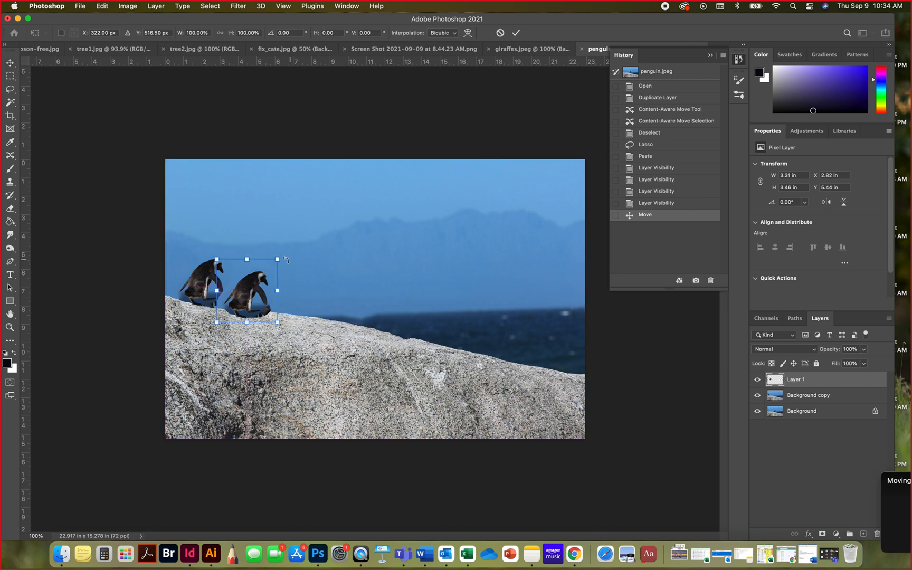
{"action": "left_click_drag", "start_coordinate": [278, 259], "coordinate": [268, 291]}
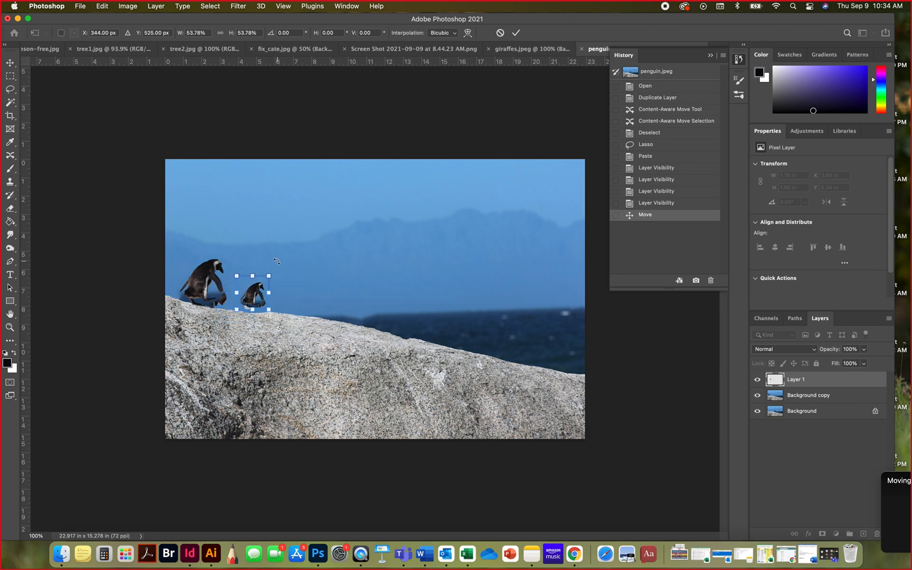
- Flip the small pasted penguin horizontally, move it close to the adult at about X 271 px, Y 550 px, and apply the transform
{"action": "left_click", "coordinate": [102, 6]}
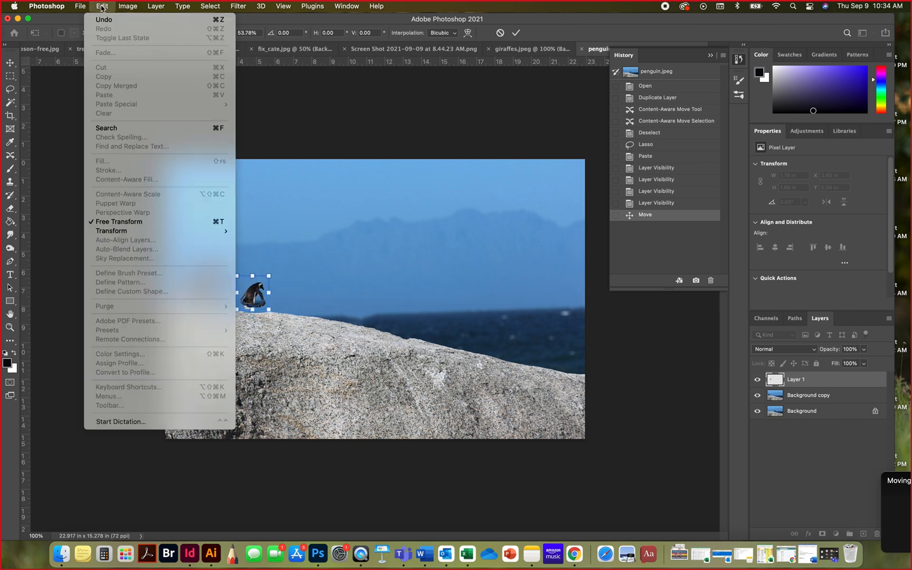
{"action": "mouse_move", "coordinate": [113, 231]}
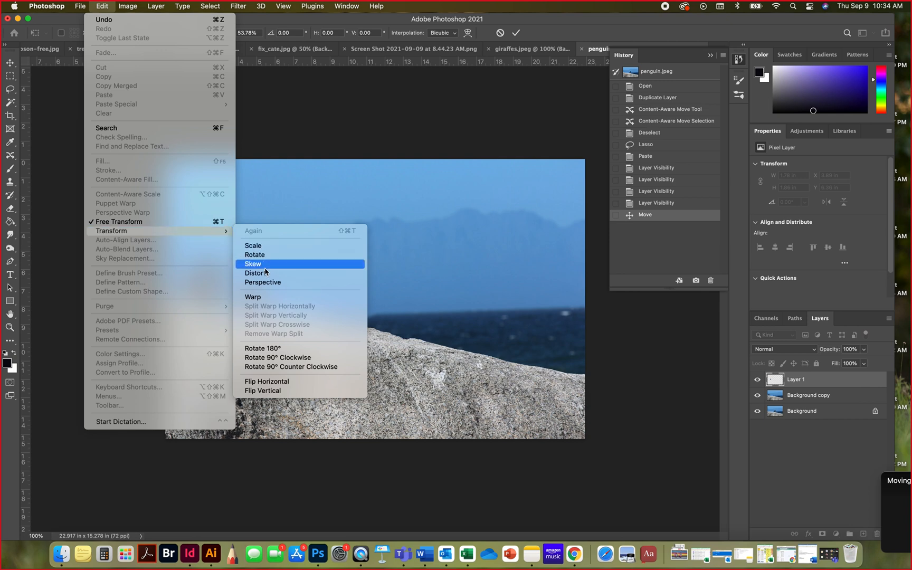
{"action": "left_click", "coordinate": [271, 382]}
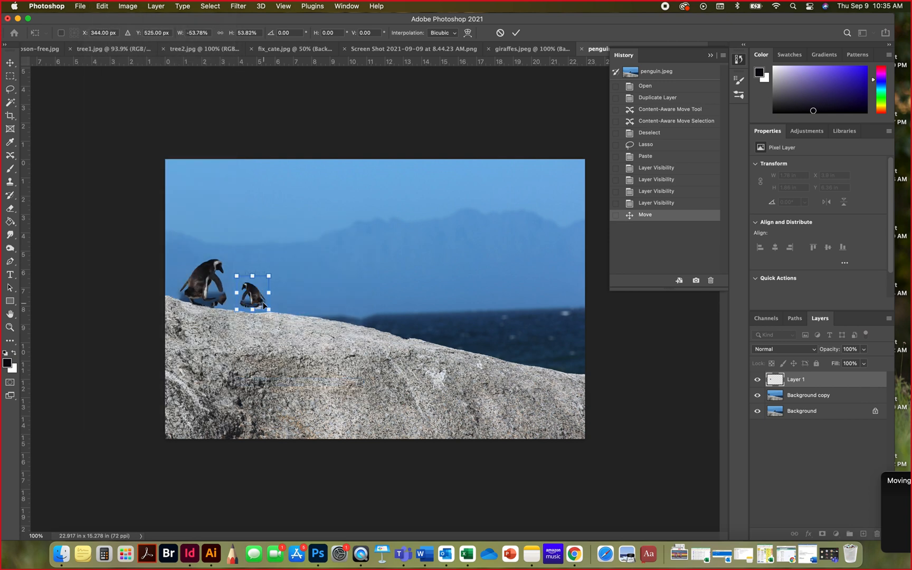
{"action": "left_click_drag", "start_coordinate": [258, 299], "coordinate": [239, 302]}
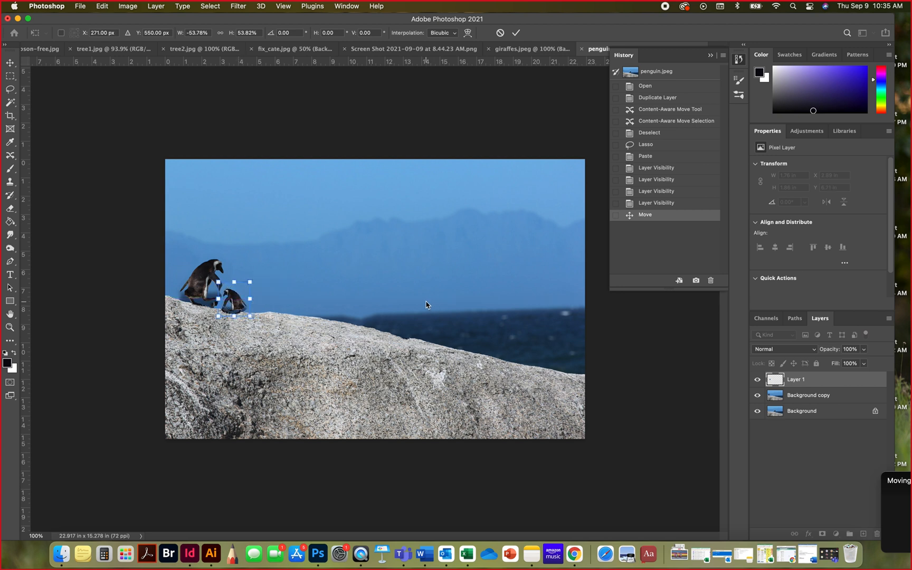
{"action": "key", "text": "Return"}
- Add a layer mask to Layer 1 and erase the baby penguin's leftover sky fringe where it covers the adult's flipper
{"action": "key", "text": "super+equal"}
{"action": "key", "text": "super+equal"}
{"action": "key", "text": "super+equal"}
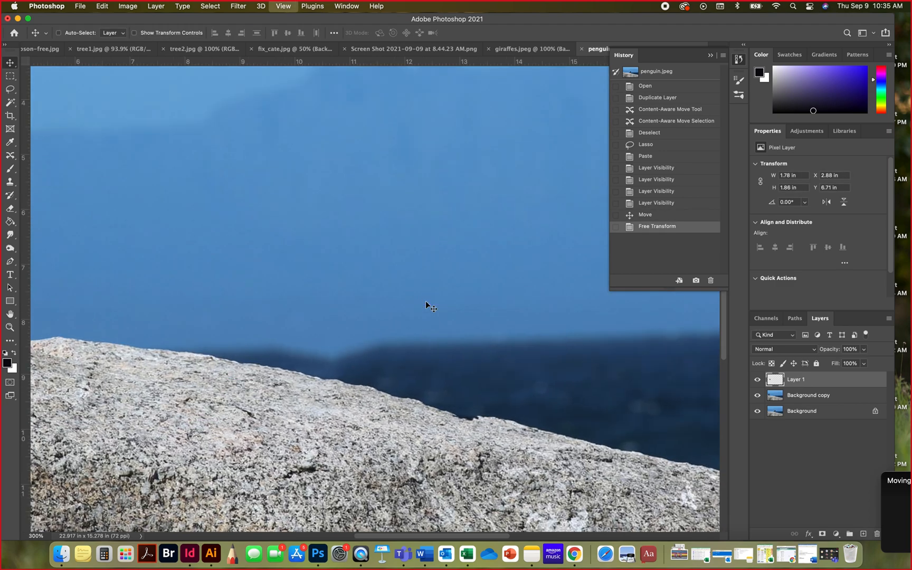
{"action": "scroll", "coordinate": [437, 302], "scroll_direction": "left", "scroll_amount": 10}
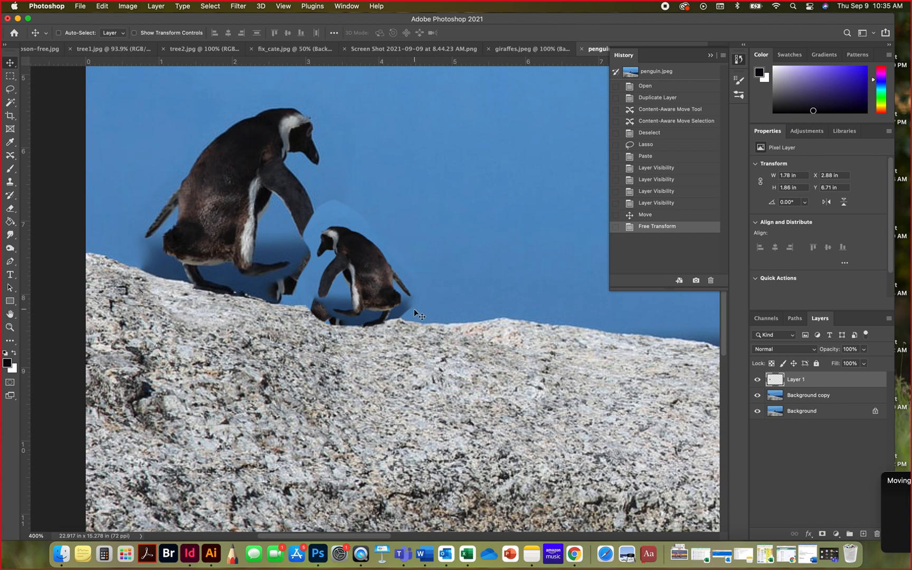
{"action": "left_click", "coordinate": [821, 534]}
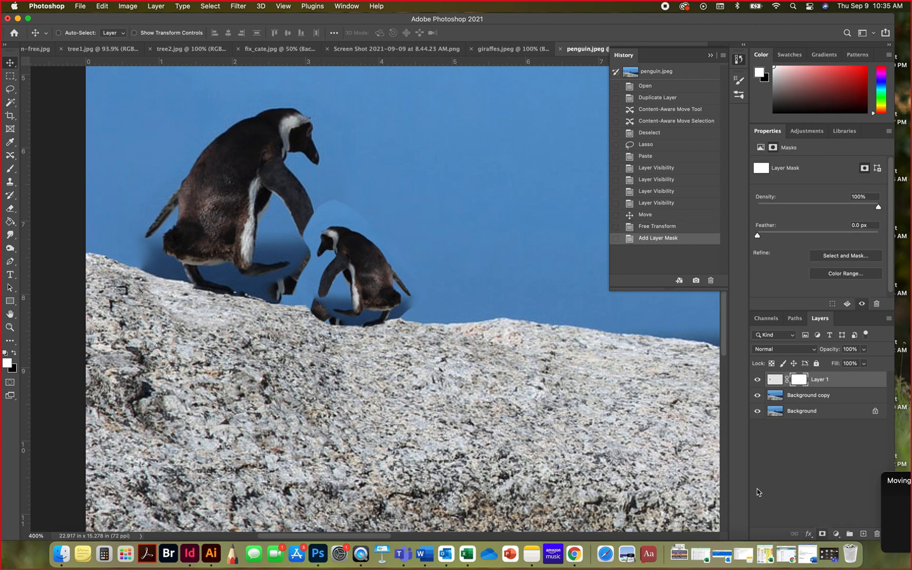
{"action": "left_click", "coordinate": [10, 209]}
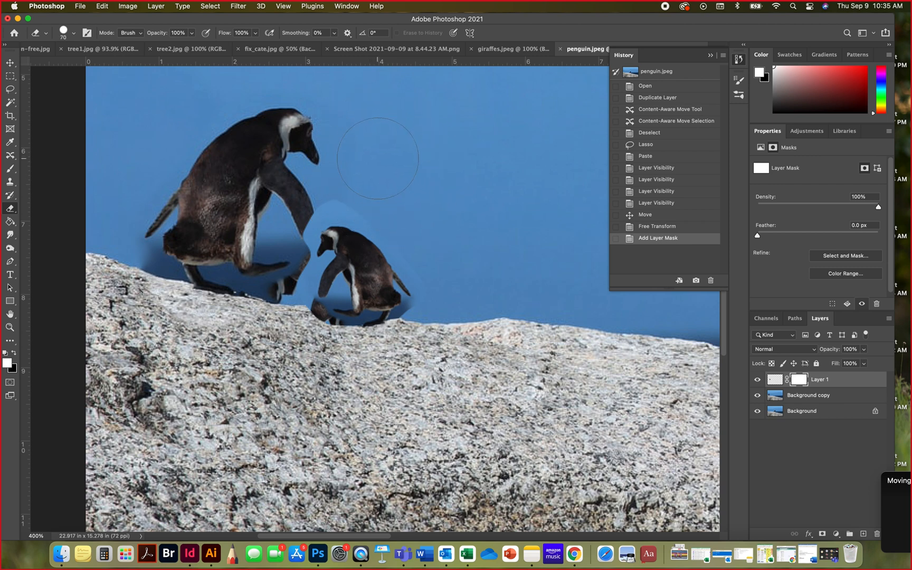
{"action": "mouse_move", "coordinate": [332, 199]}
{"action": "left_mouse_down"}
{"action": "mouse_move", "coordinate": [303, 230]}
{"action": "mouse_move", "coordinate": [316, 209]}
{"action": "mouse_move", "coordinate": [295, 299]}
{"action": "left_mouse_up"}
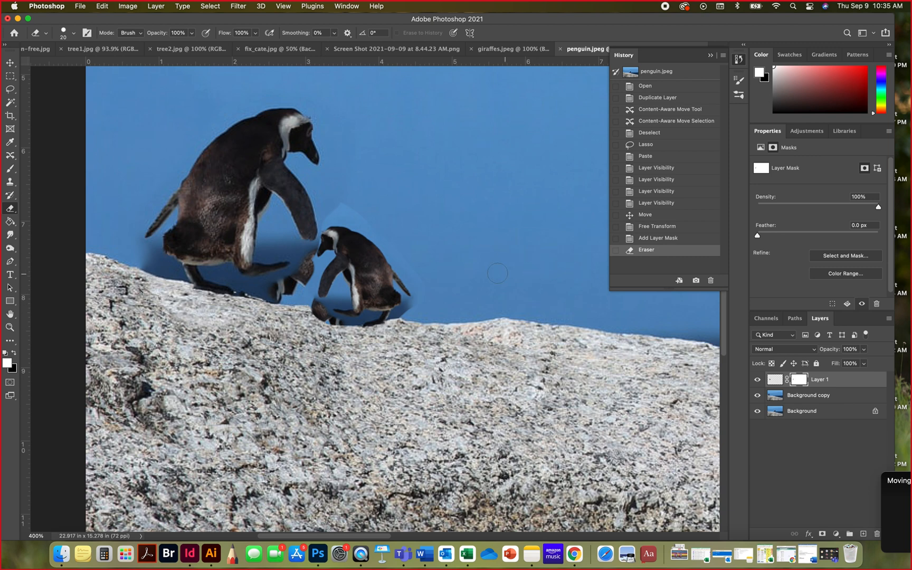